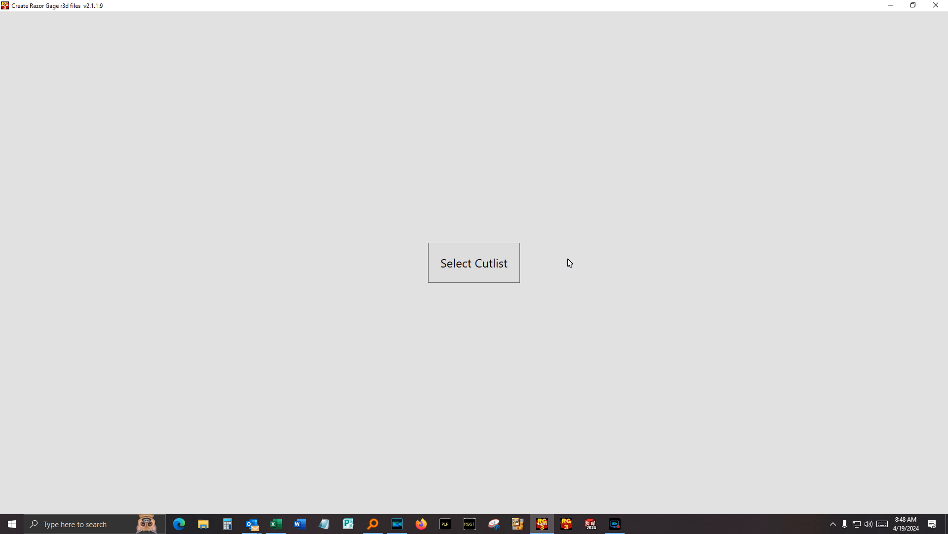
- Start selecting a cutlist and browse to the Crystal Cabinet Works folder within CUSTOMER CUTLISTS
left_click(486, 263)
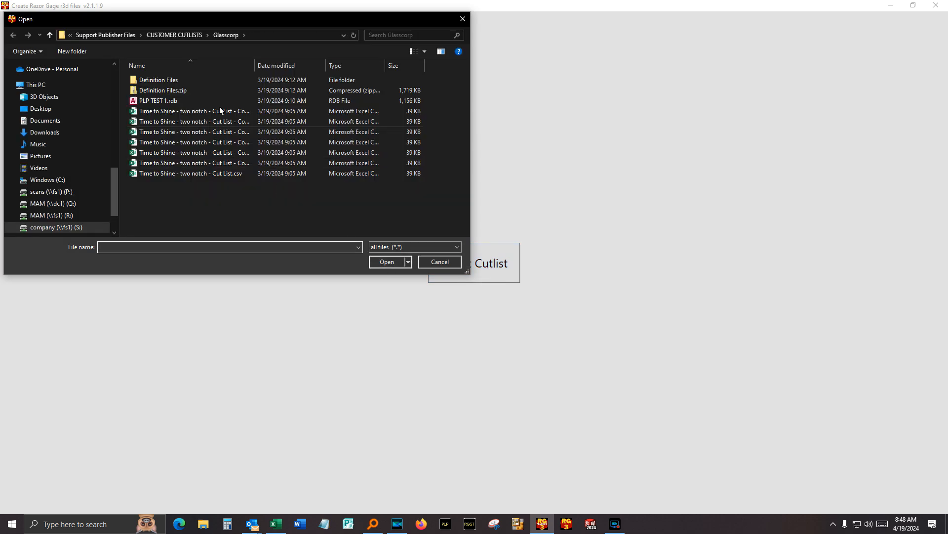
left_click(174, 36)
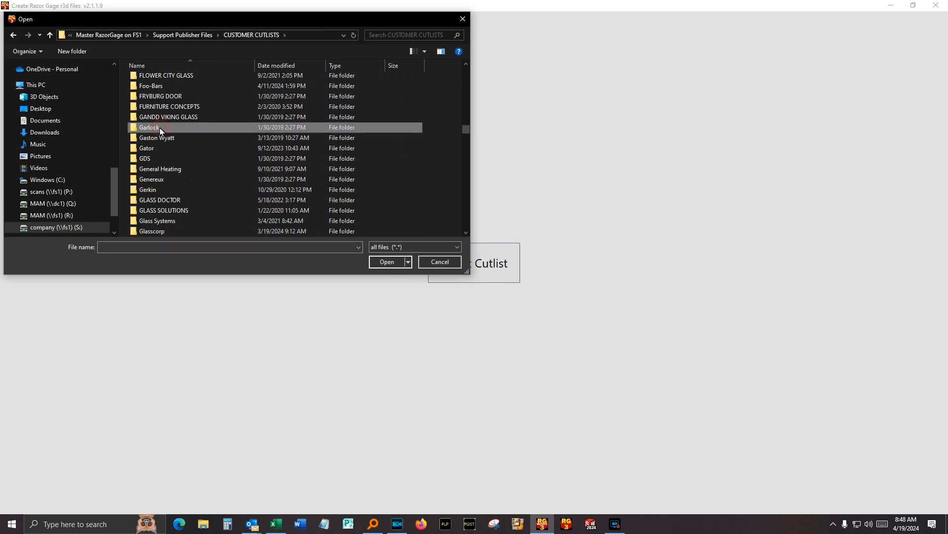
key("c")
key("u")
key("BackSpace")
key("c")
left_click(55, 168)
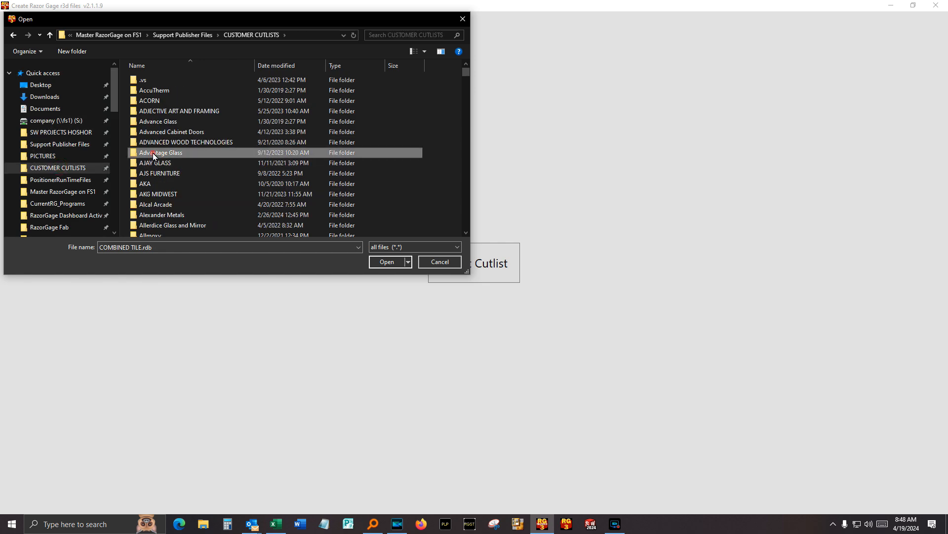
key("c")
key("r")
key("y")
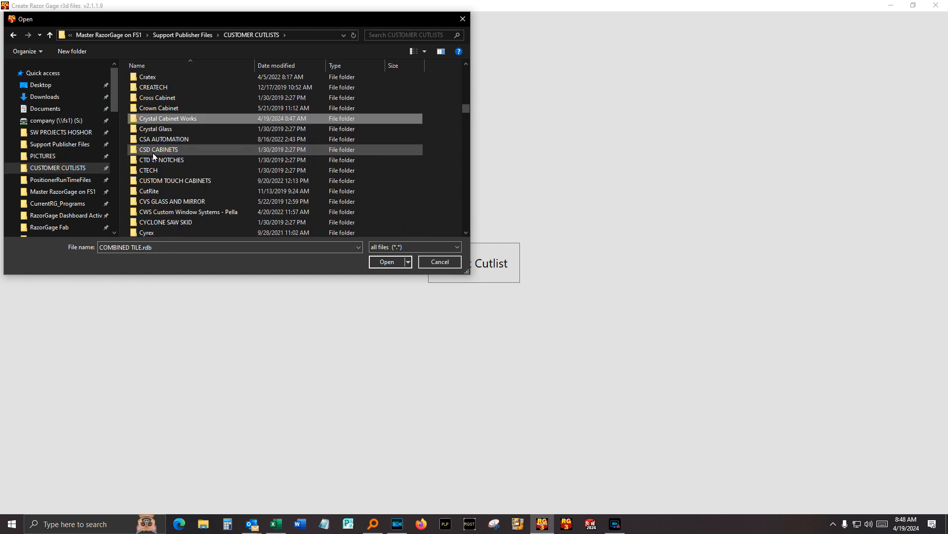
key("Return")
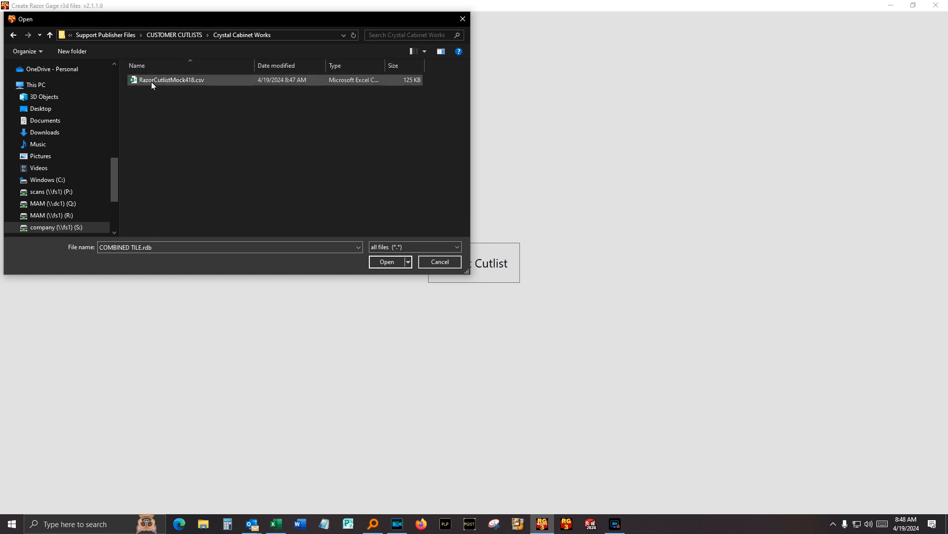
- Open the cutlist file RazorCutlistMock418.csv and agree to create a mapping file for it
left_click_drag(287, 22, 736, 298)
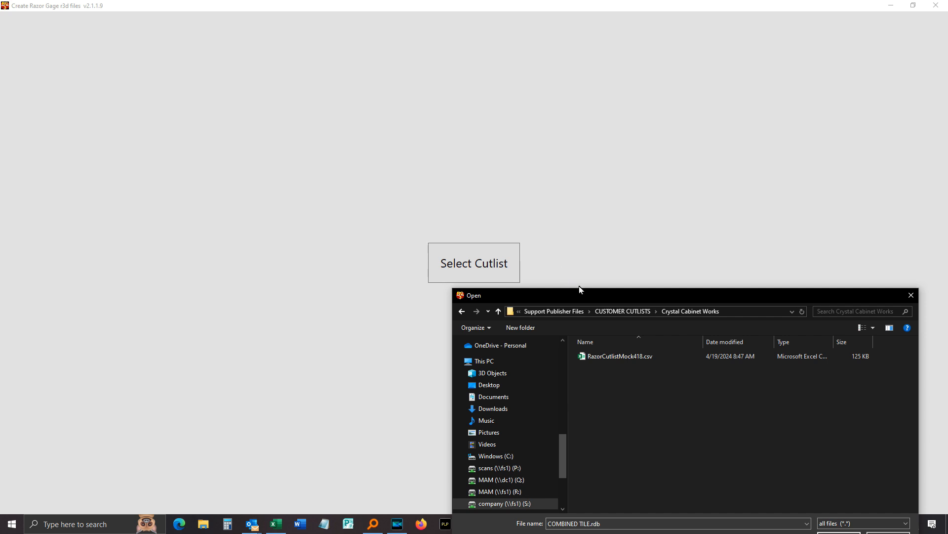
left_click_drag(580, 295, 371, 64)
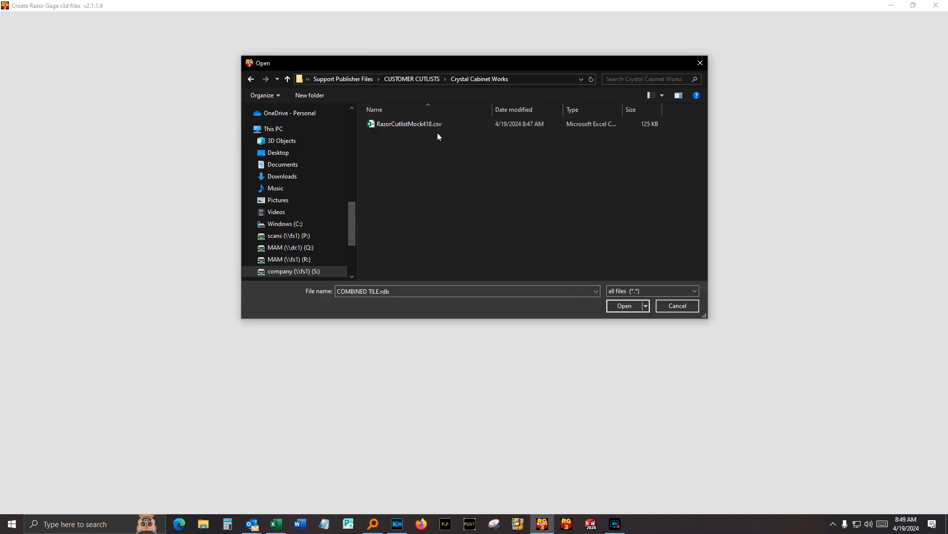
left_click(404, 124)
left_click(612, 306)
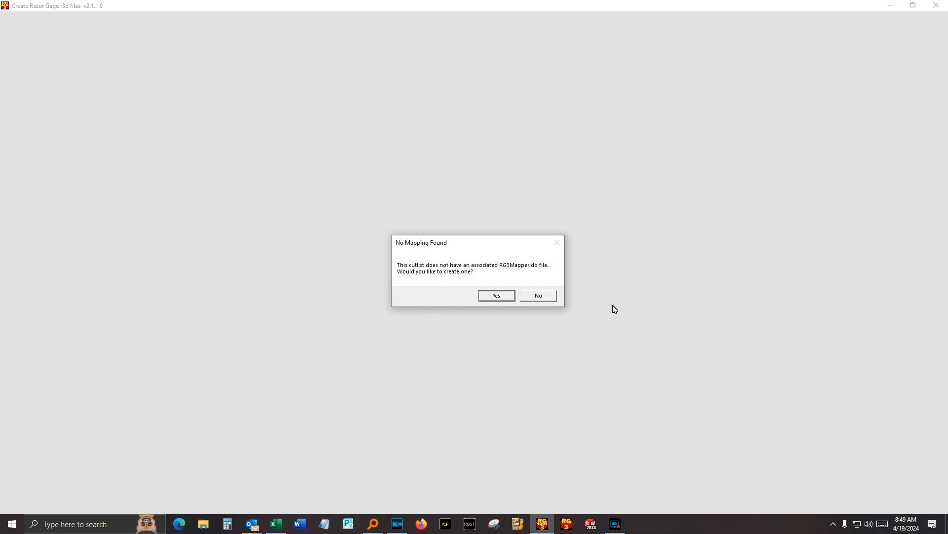
left_click(497, 296)
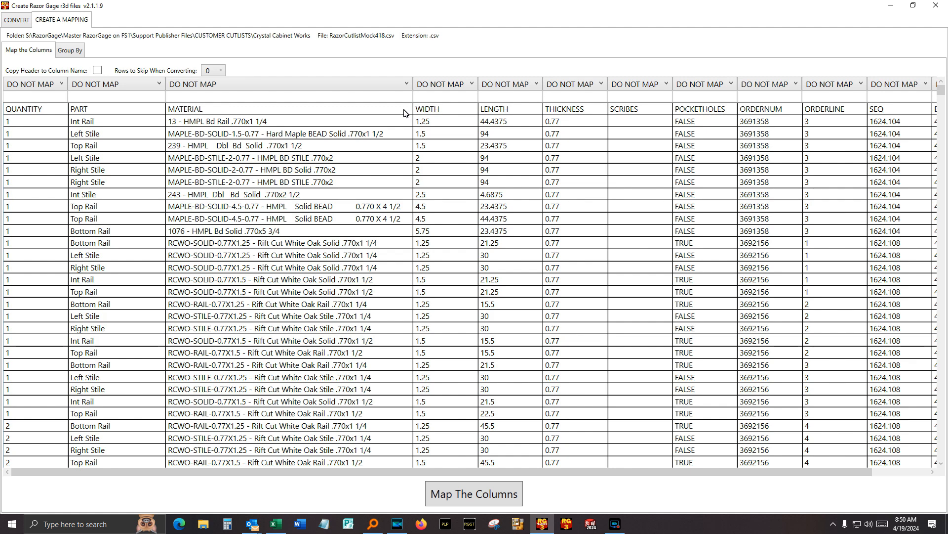
- Copy the header to the column names, then map QUANTITY to QUANTITY, PART to PART DESC and MATERIAL to MATERIAL
left_click(96, 72)
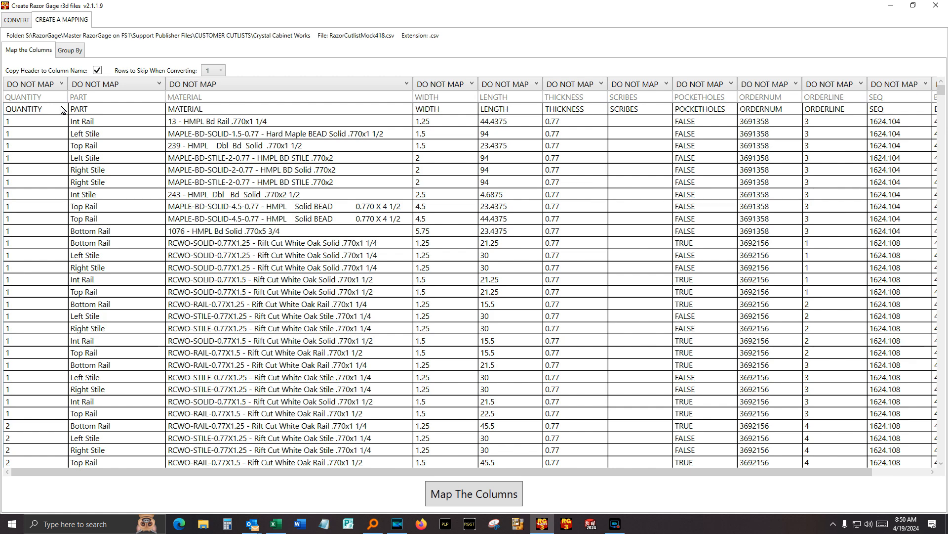
left_click(61, 84)
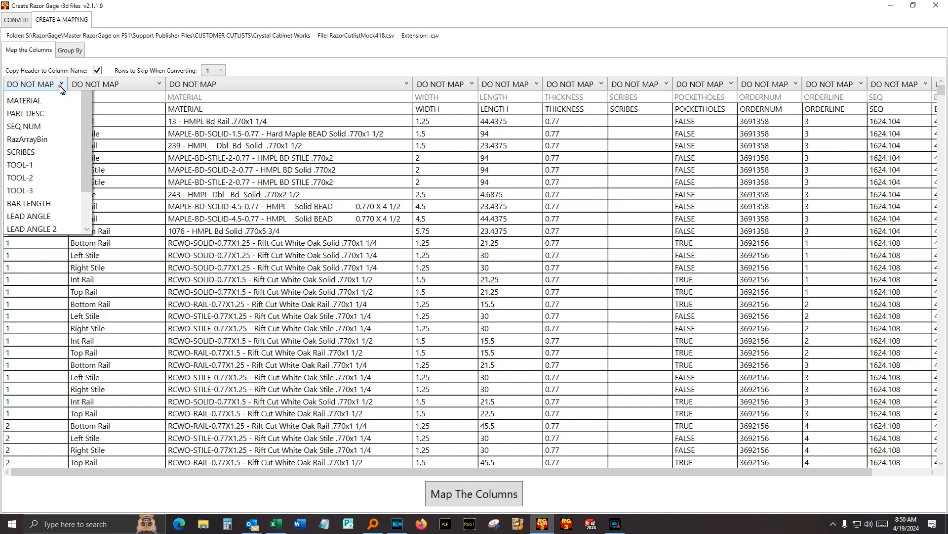
left_click(24, 136)
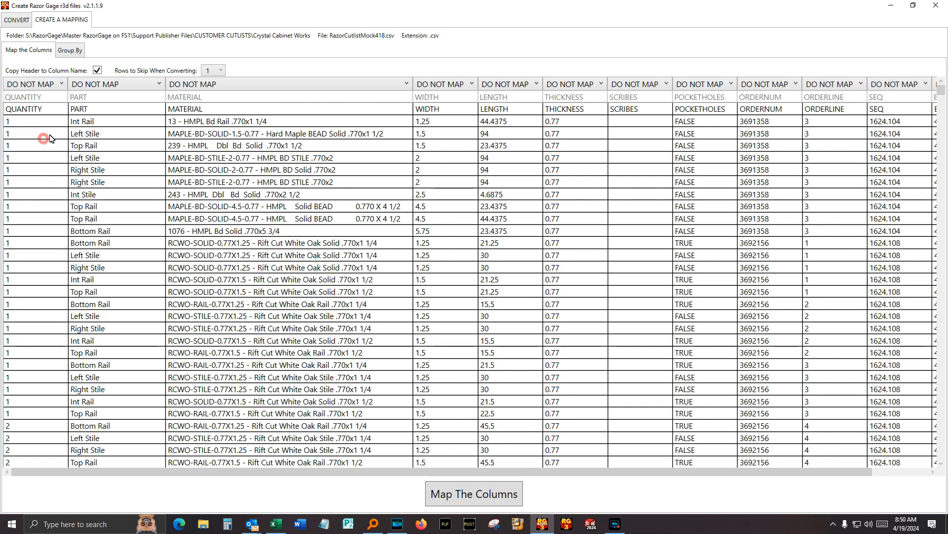
left_click(121, 84)
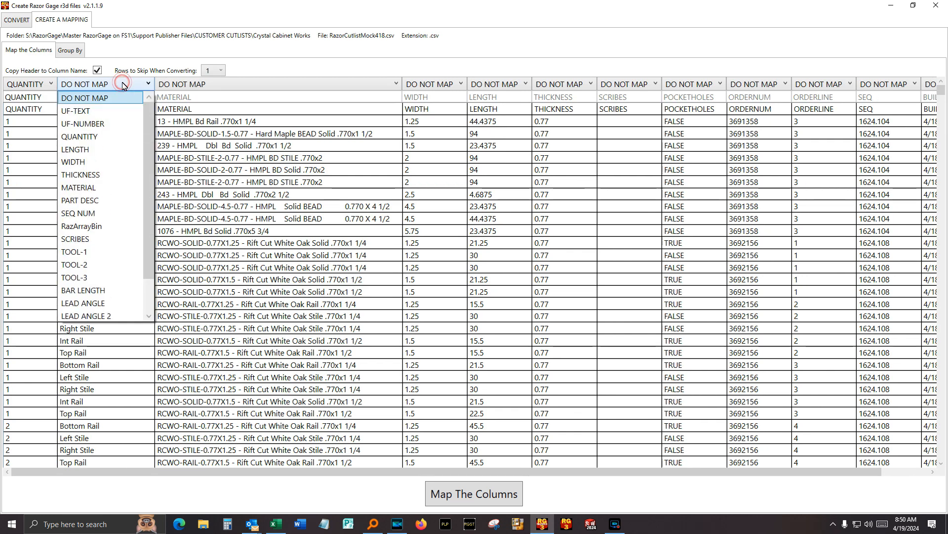
left_click(102, 200)
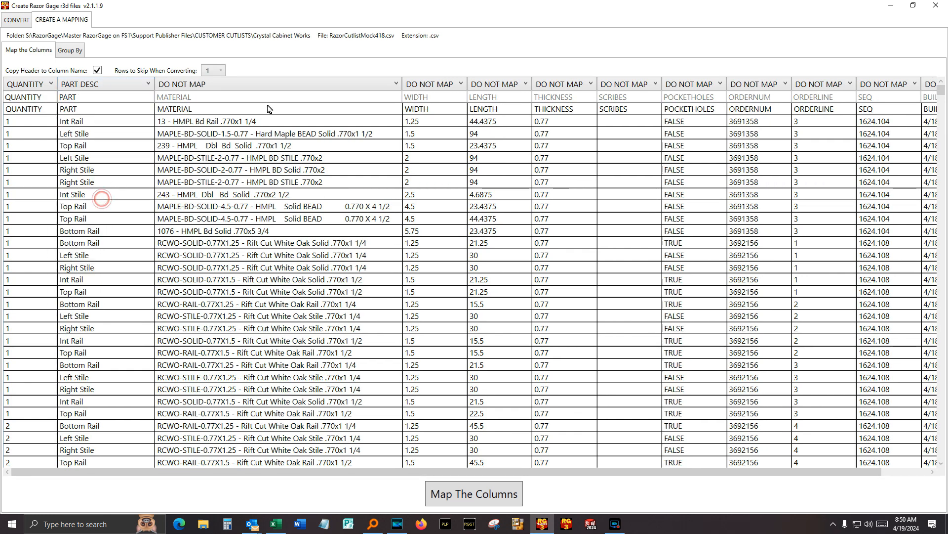
left_click(317, 84)
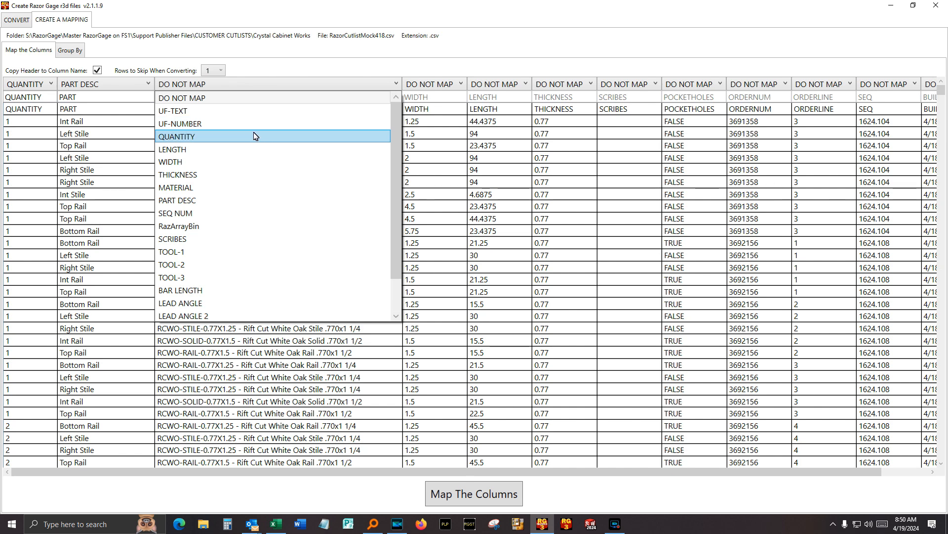
left_click(211, 192)
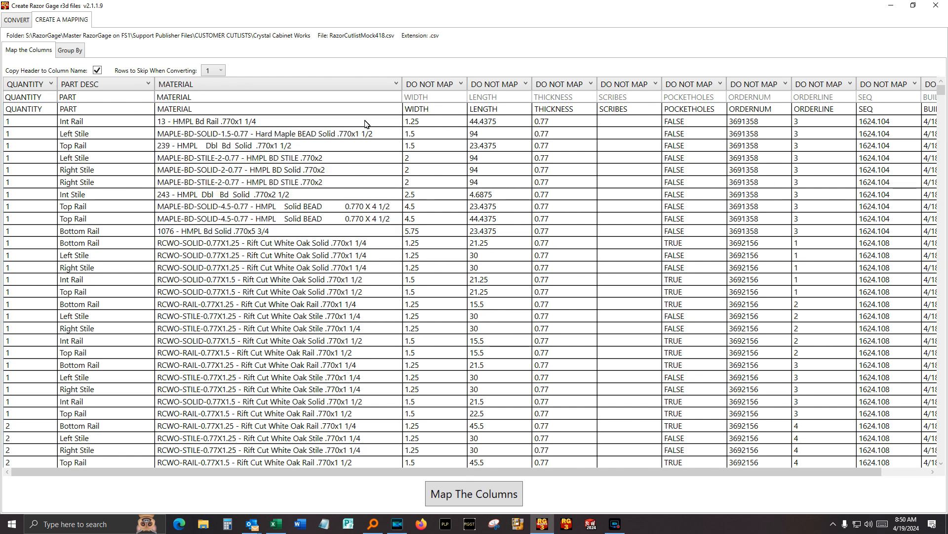
- Map the WIDTH, LENGTH and THICKNESS columns to the field types of the same names
left_click(456, 84)
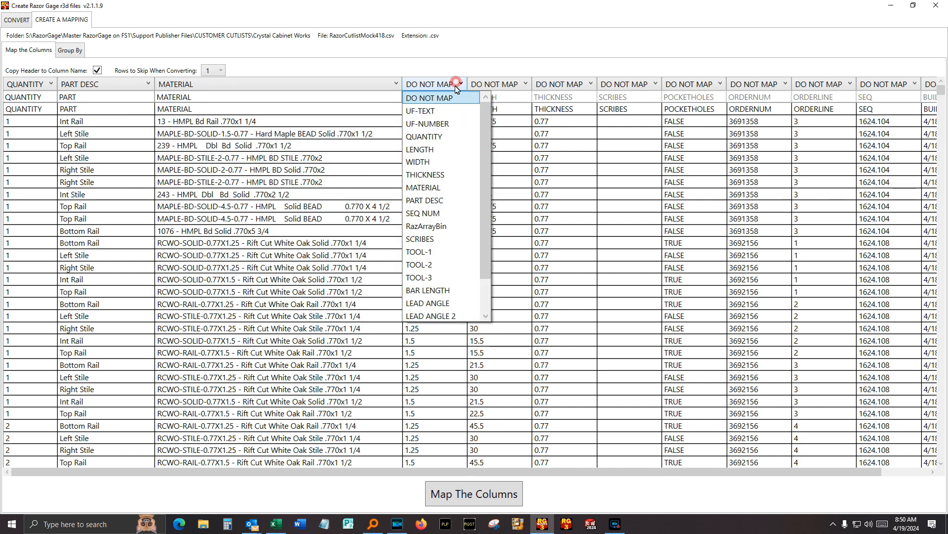
left_click(424, 161)
left_click(487, 85)
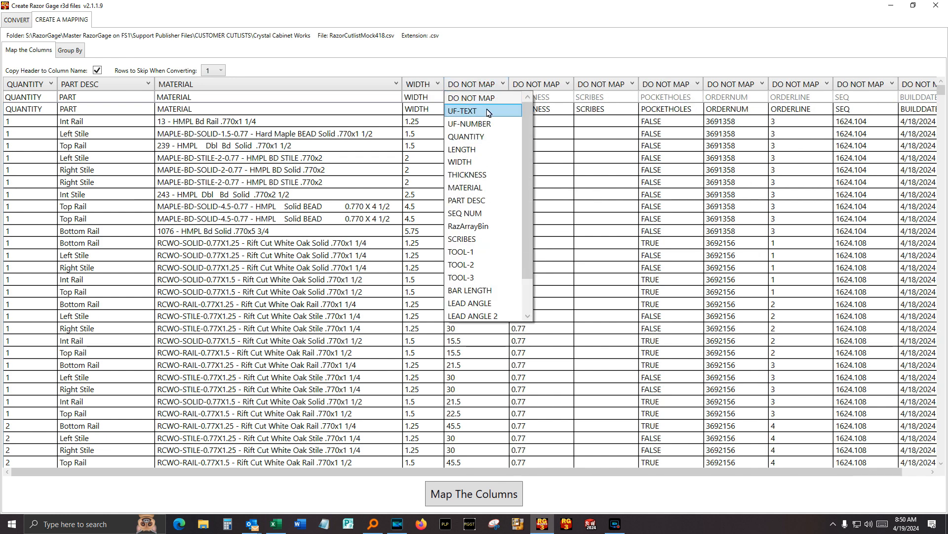
left_click(473, 150)
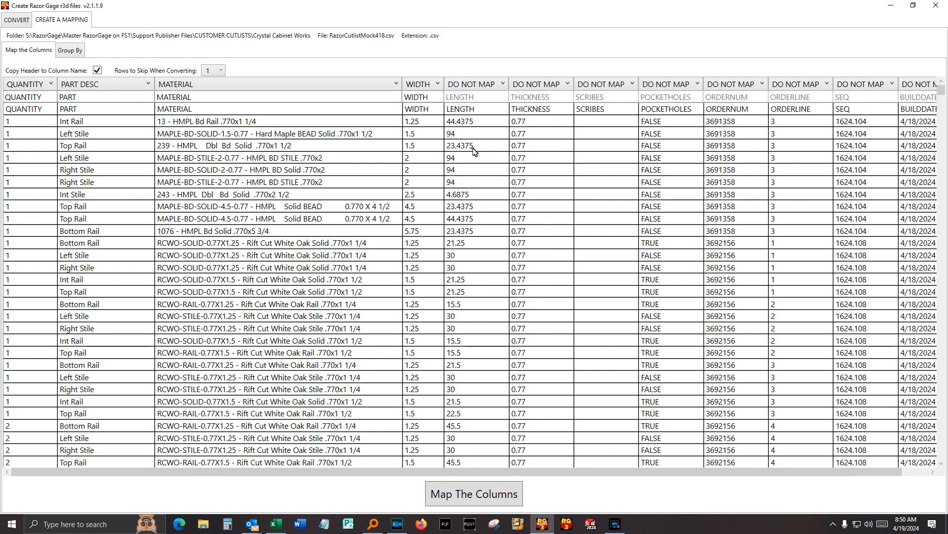
left_click(551, 85)
left_click(514, 176)
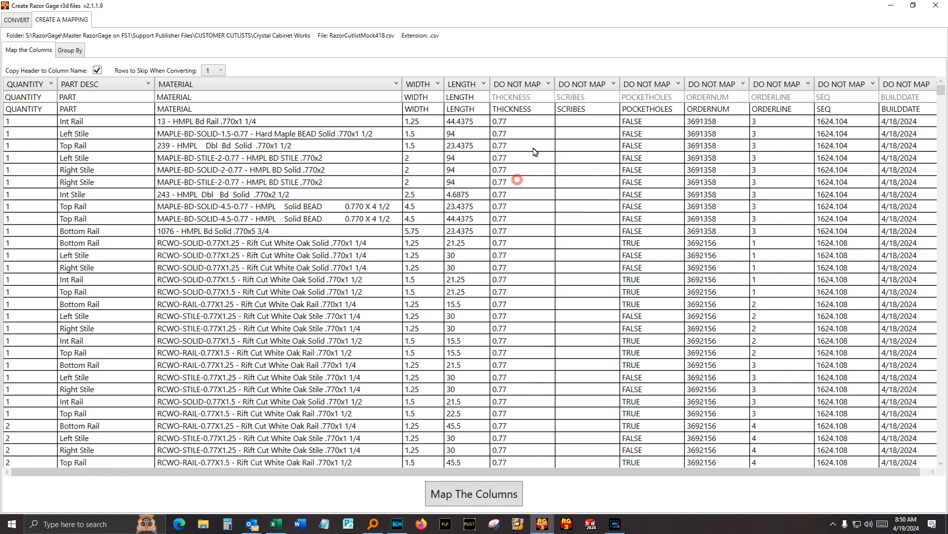
- Map the SCRIBES column to SCRIBES, and the POCKETHOLES and ORDERNUM columns to UF-TEXT
left_click(591, 85)
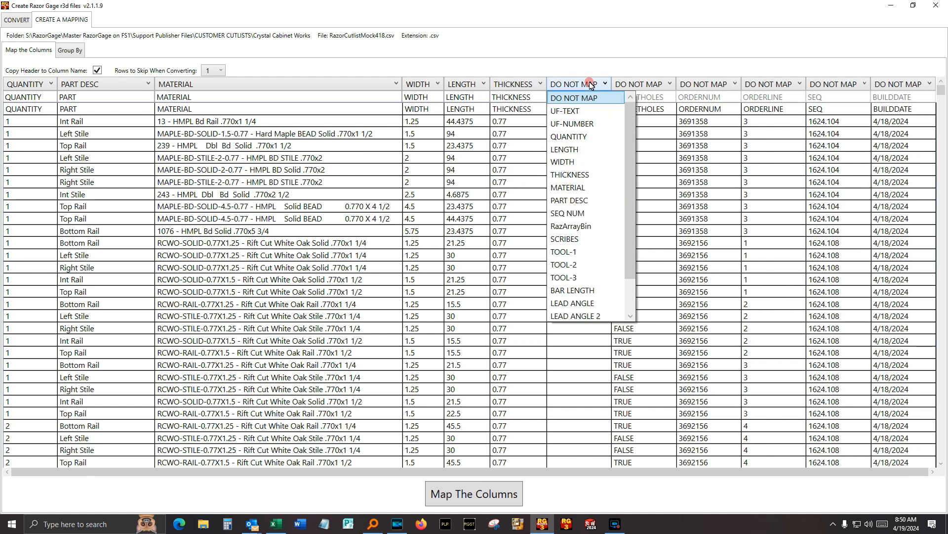
left_click_drag(629, 131, 630, 177)
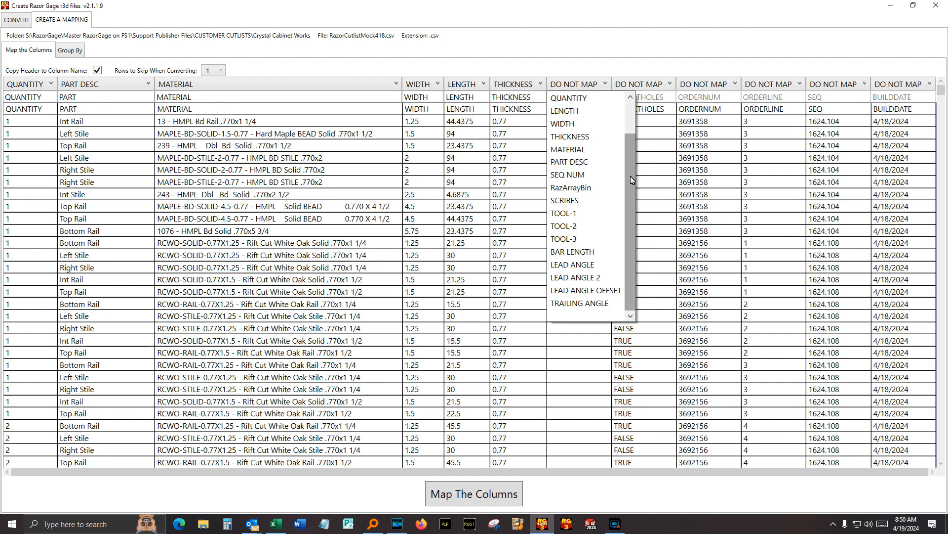
left_click(566, 200)
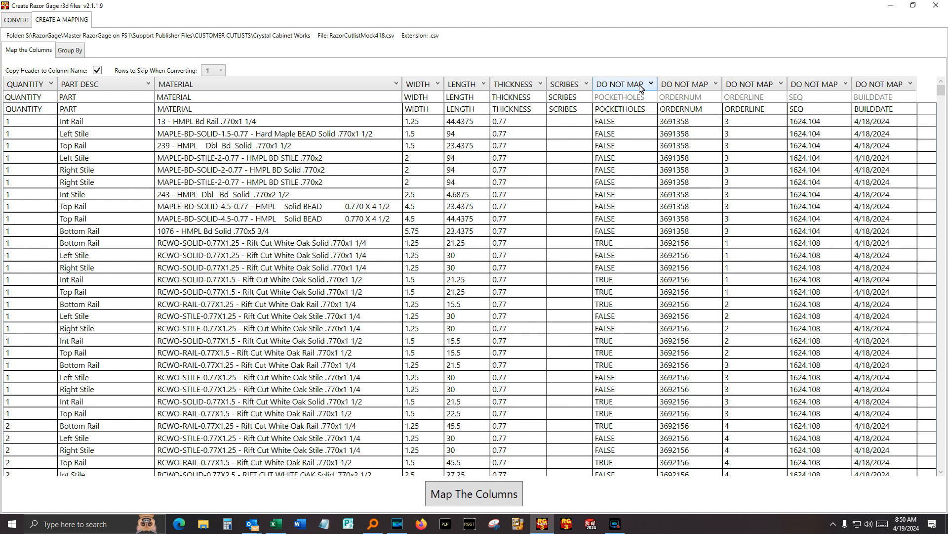
left_click(641, 88)
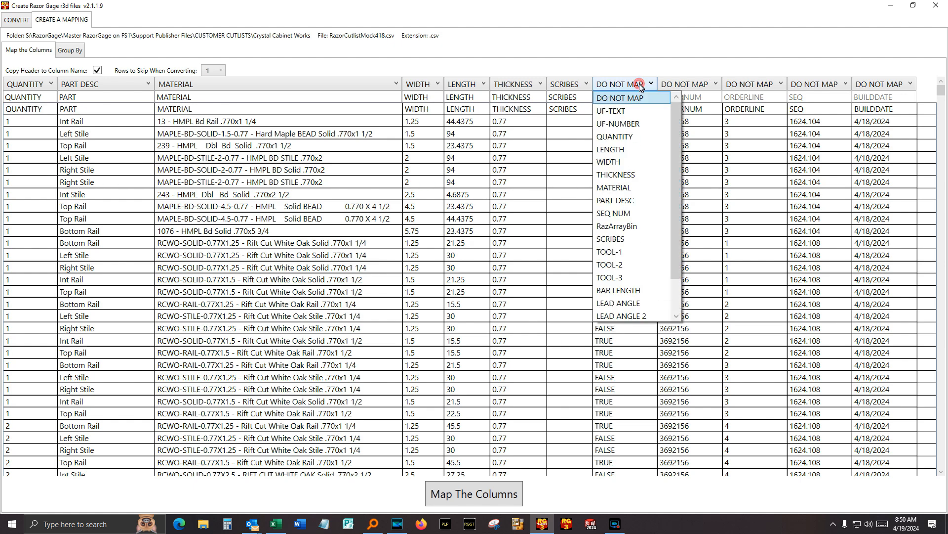
left_click(619, 112)
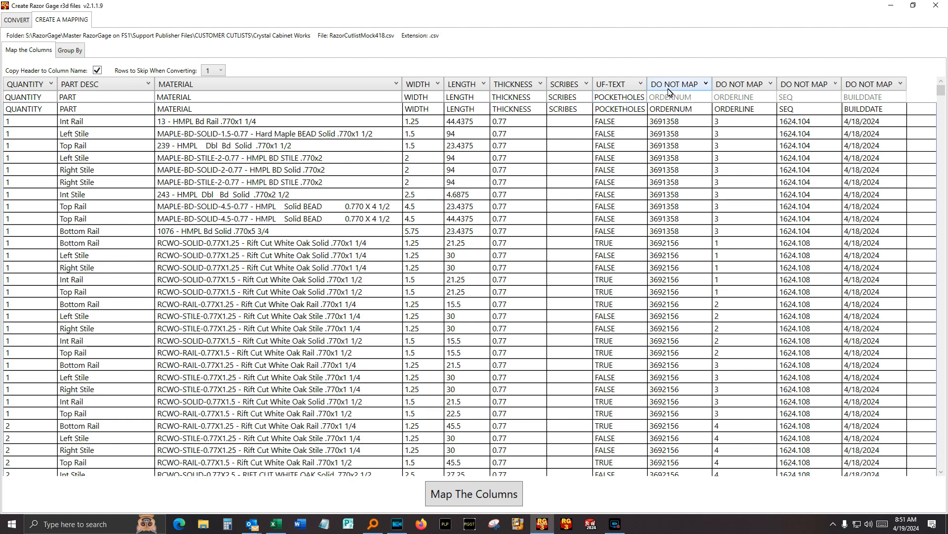
left_click(698, 88)
left_click(686, 117)
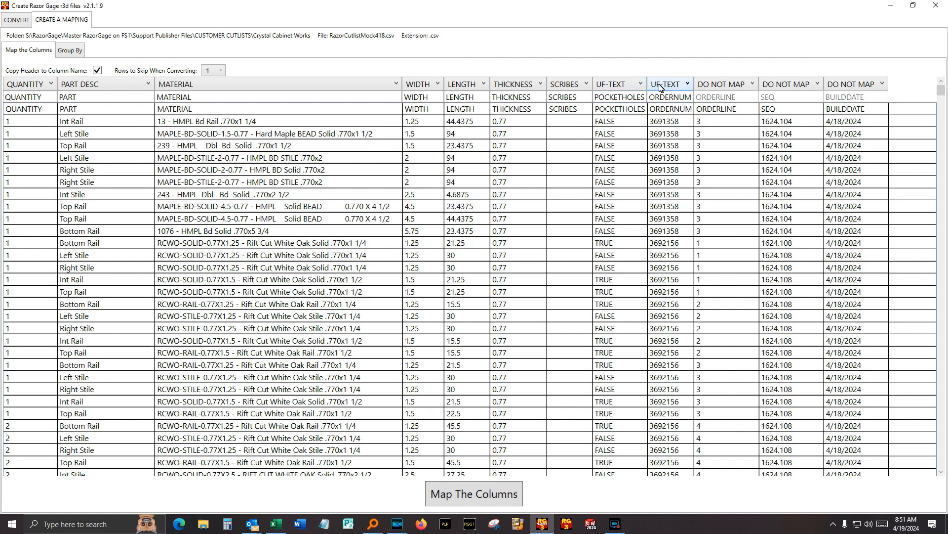
- Review the available field types for the ORDERNUM column and keep UF-TEXT selected
left_click(662, 85)
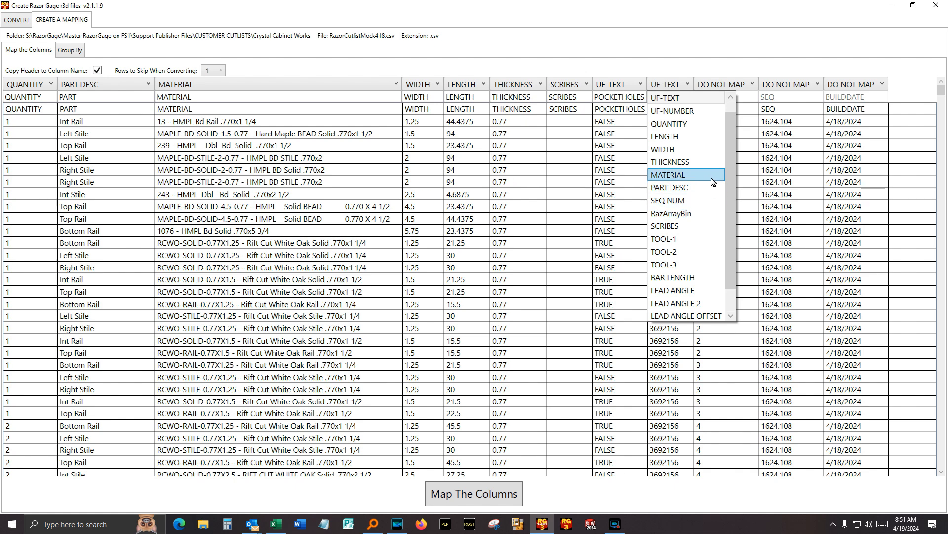
scroll(710, 182, "down", 1)
scroll(710, 184, "up", 2)
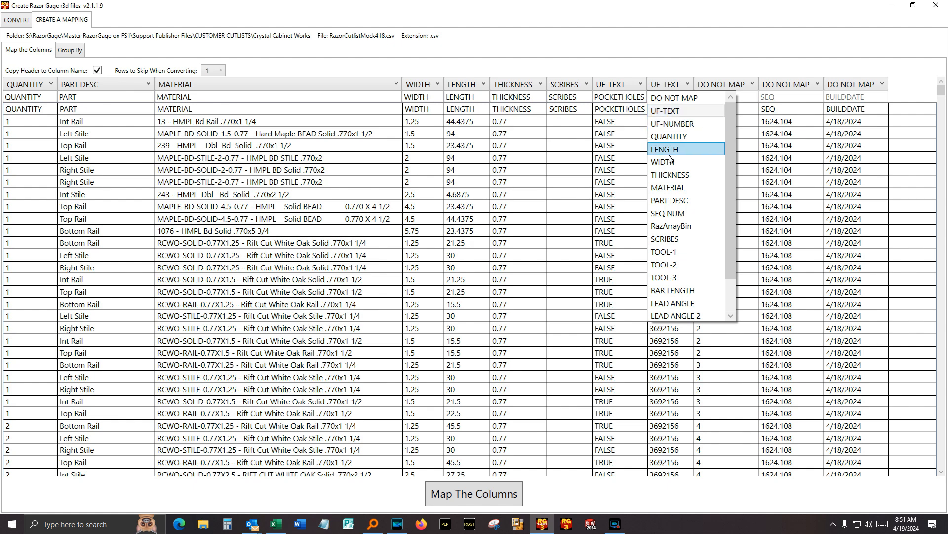
scroll(680, 265, "down", 1)
scroll(685, 148, "up", 2)
left_click(681, 113)
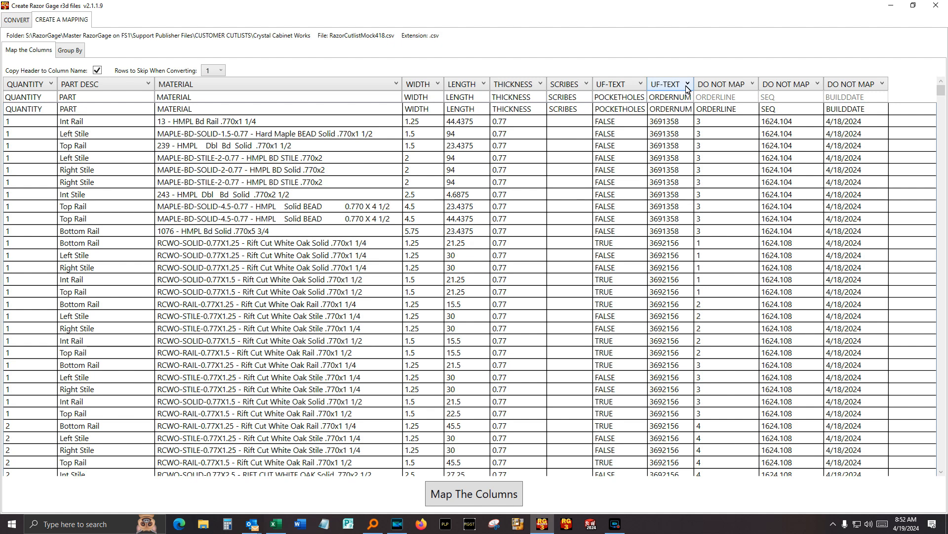
- Map the ORDERLINE, SEQ and BUILDDATE columns to UF-TEXT and save the column mapping
left_click(745, 85)
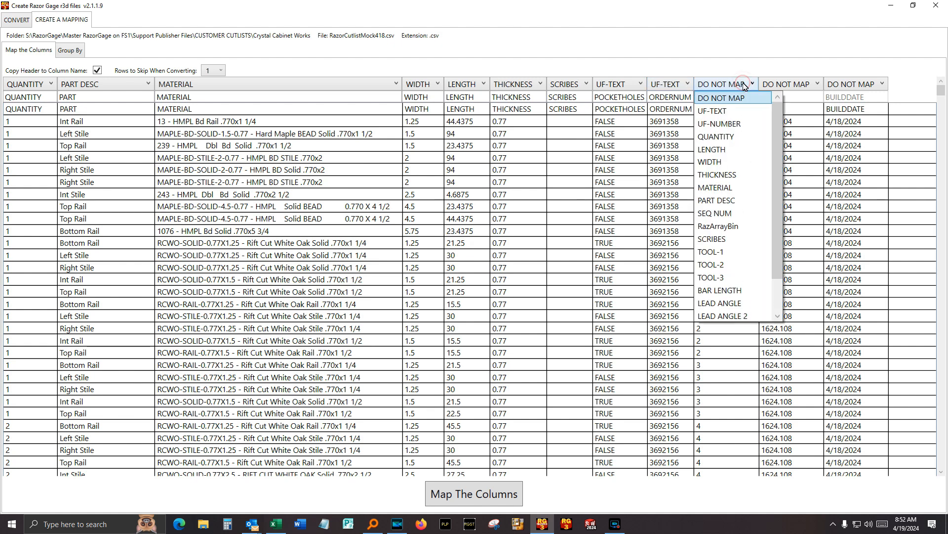
left_click(748, 111)
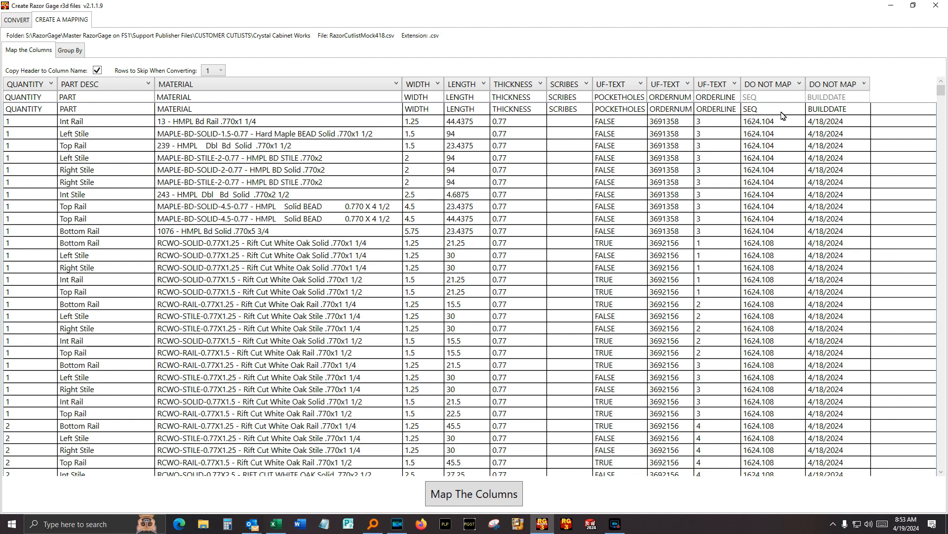
left_click(783, 84)
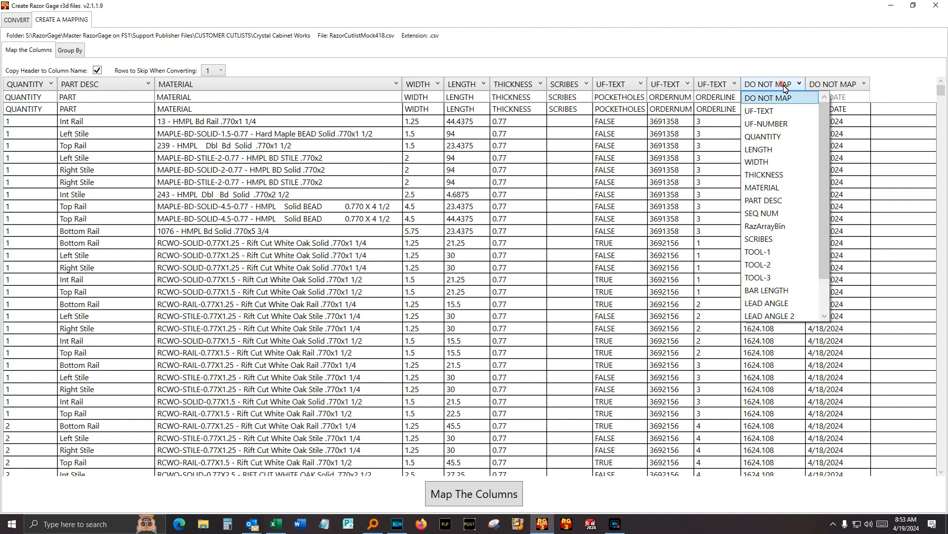
left_click(779, 107)
left_click(821, 85)
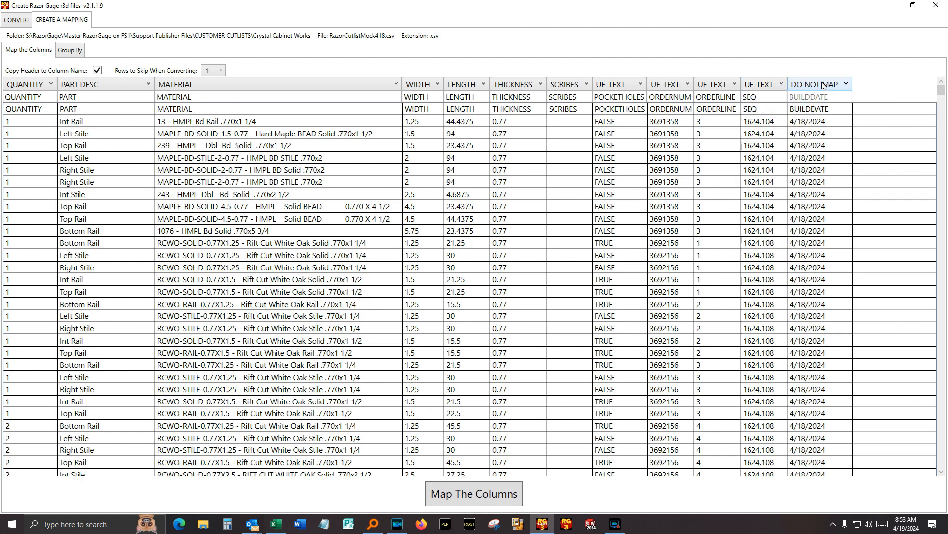
left_click(820, 111)
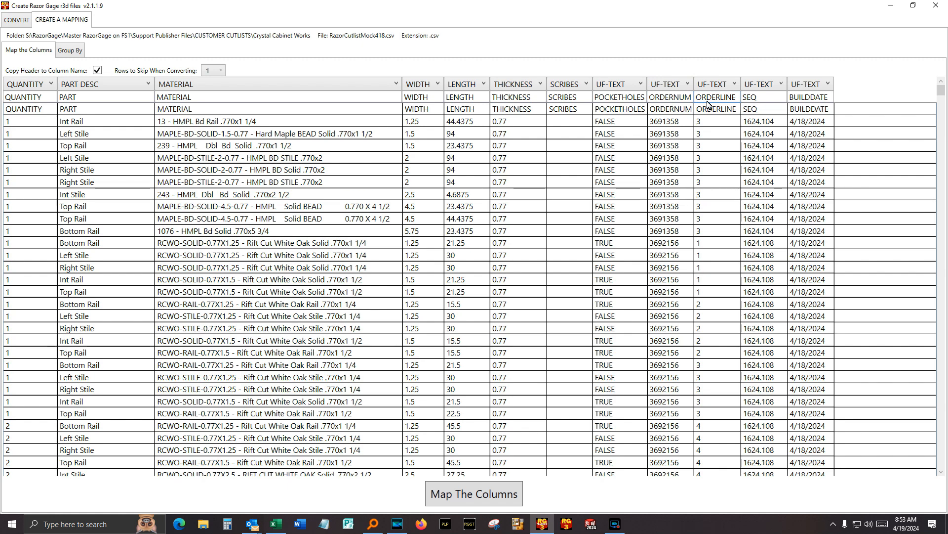
left_click(467, 504)
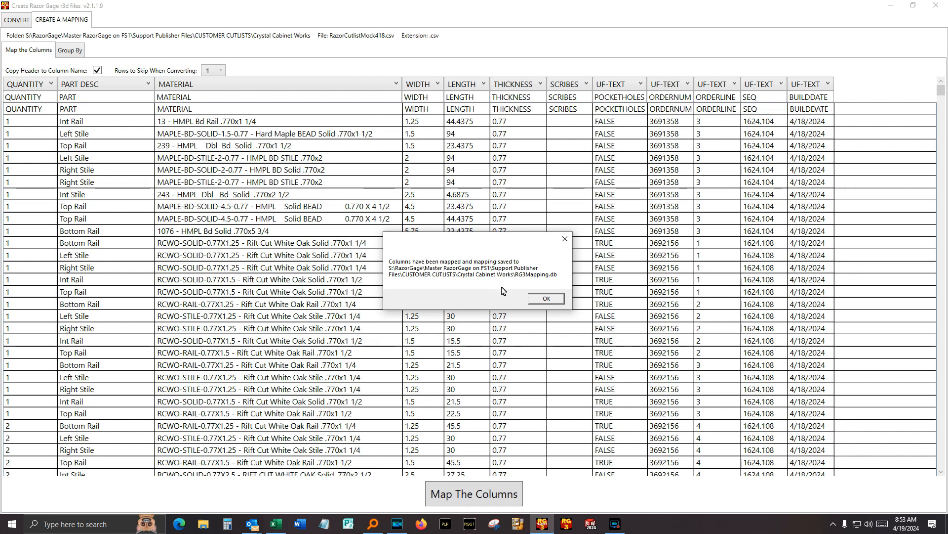
- Set the mapping's grouping to MATERIAL, WIDTH and THICKNESS, in that order
left_click(548, 298)
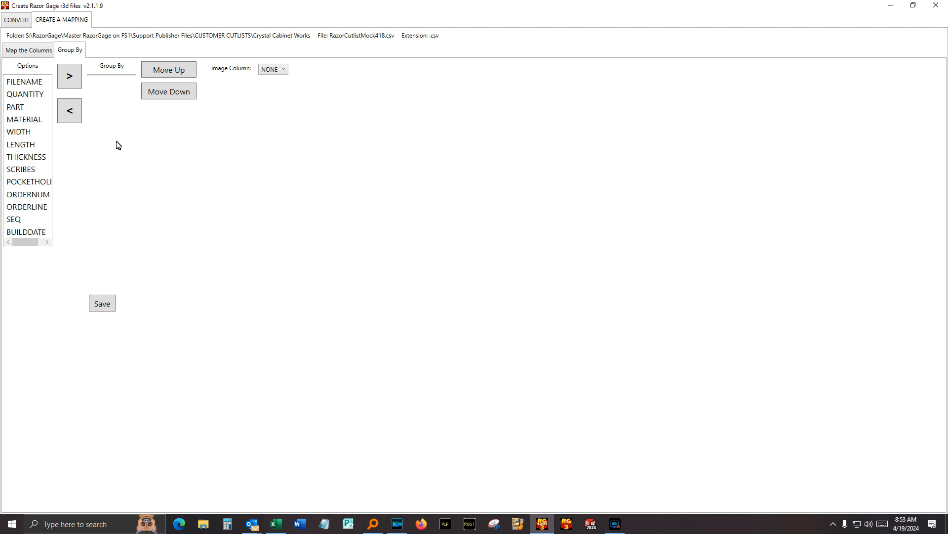
left_click(18, 121)
left_click(69, 79)
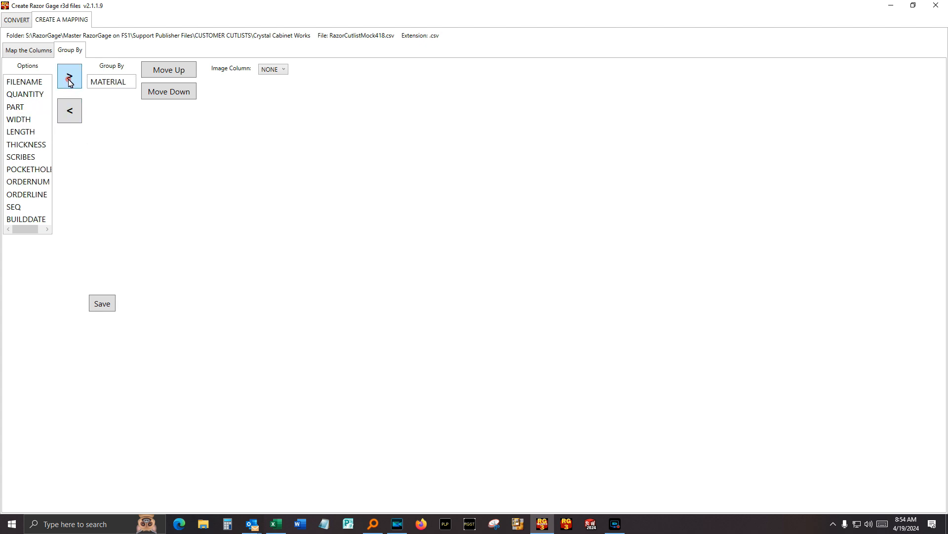
left_click(41, 119)
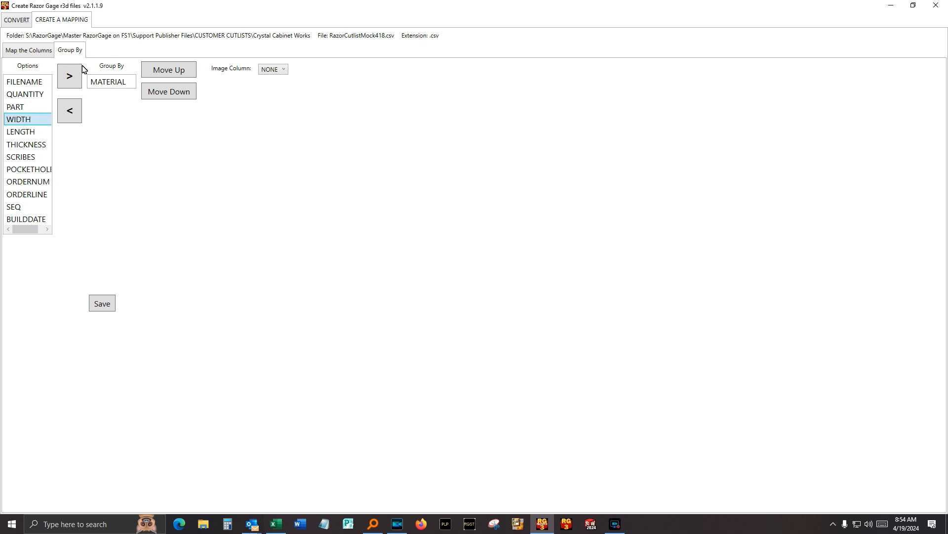
left_click(72, 79)
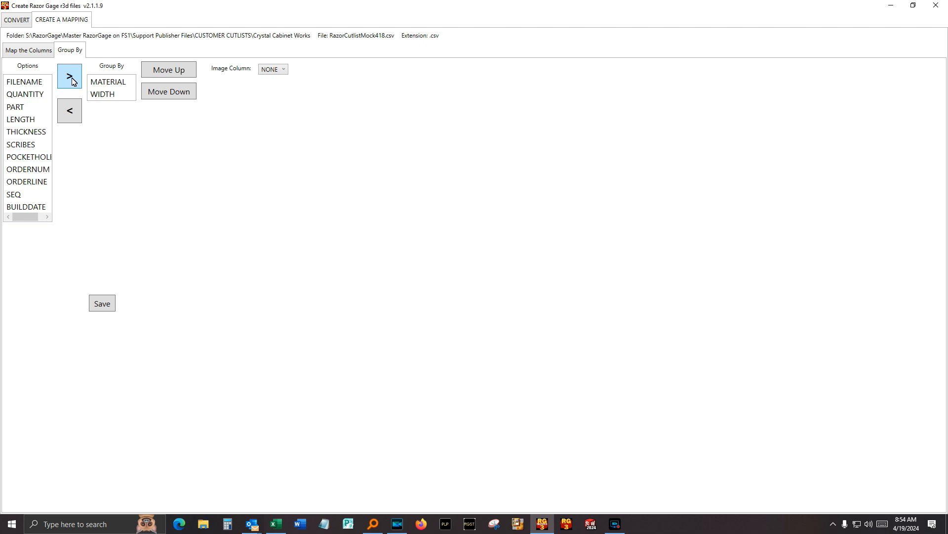
left_click(49, 120)
left_click(41, 131)
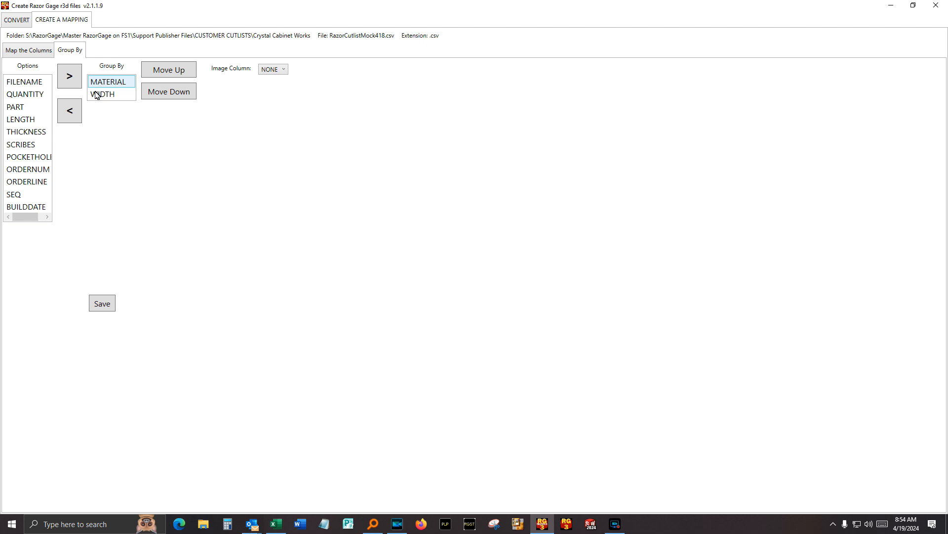
left_click(39, 132)
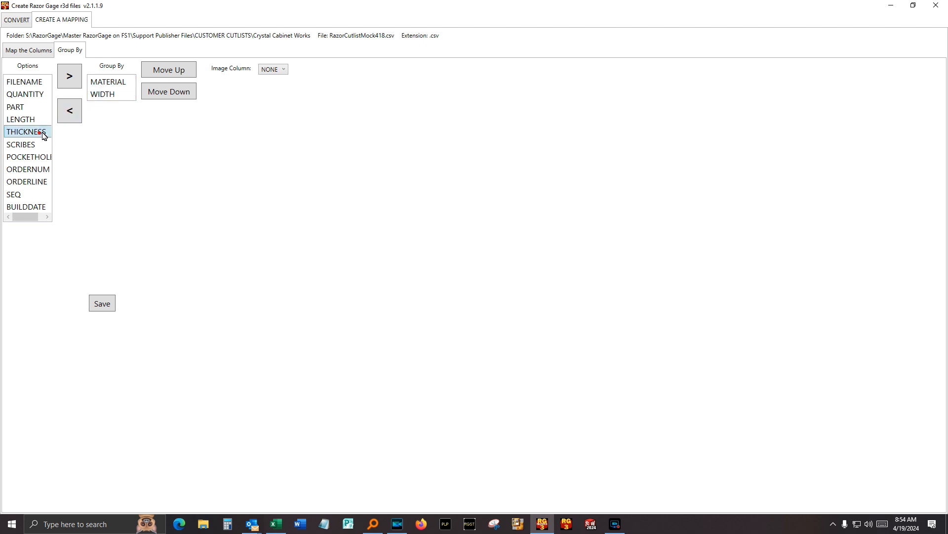
left_click(68, 77)
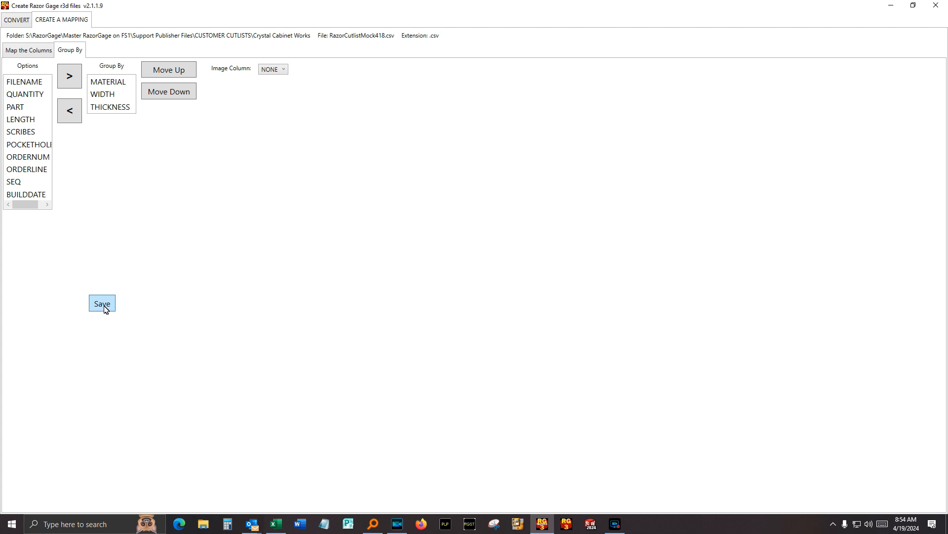
- Review the mapped columns against the grouping and save the Group By selections to the mapping
left_click(120, 94)
left_click(119, 87)
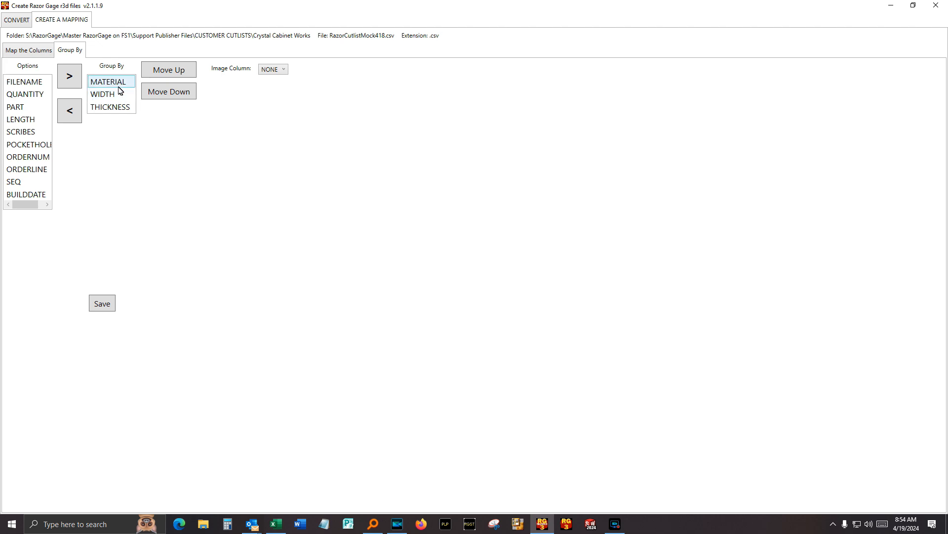
left_click(40, 52)
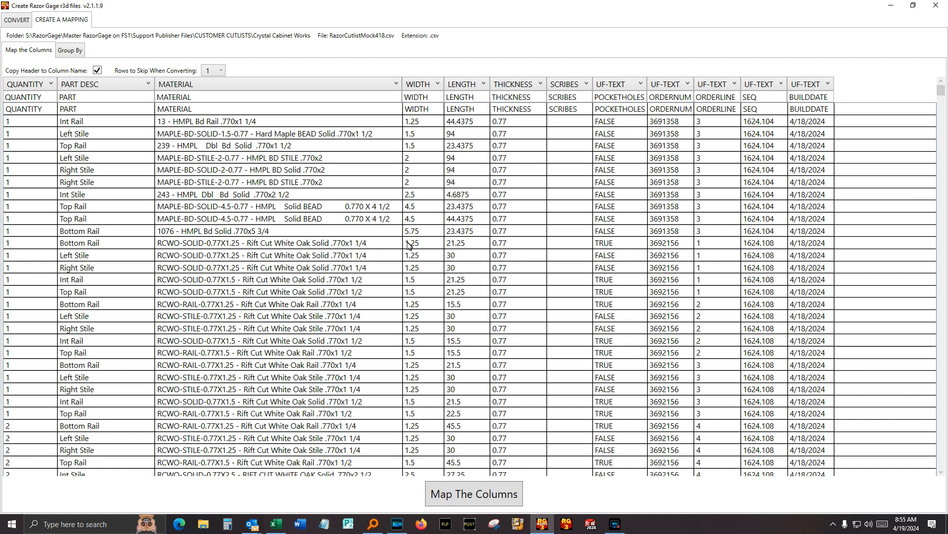
left_click(78, 55)
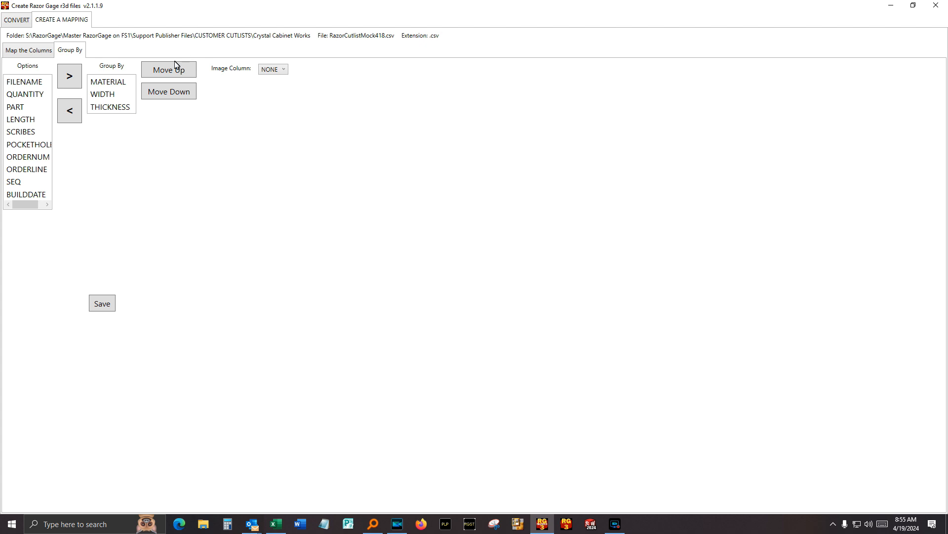
left_click(102, 305)
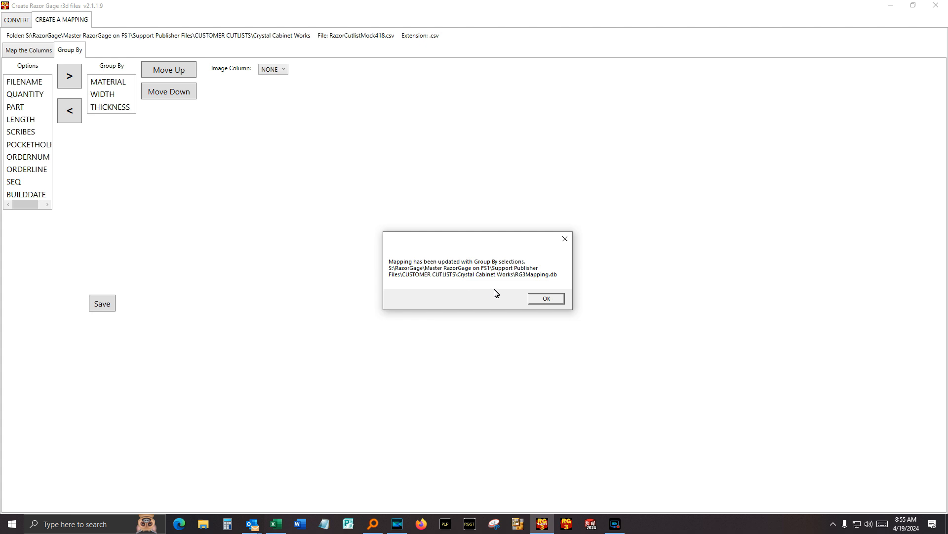
left_click(537, 299)
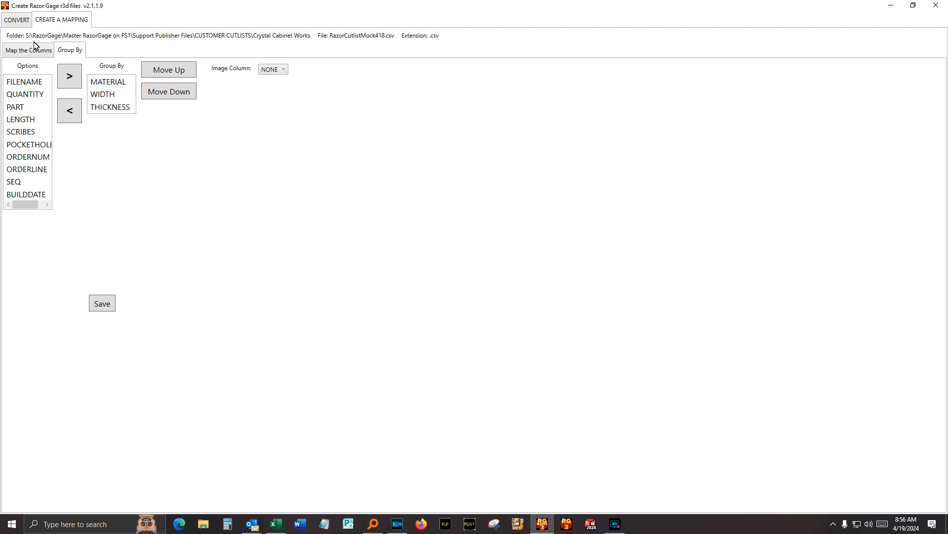
- Load RG3Mapping.db from the Crystal Cabinet Works folder as the mapping for the conversion
left_click(20, 24)
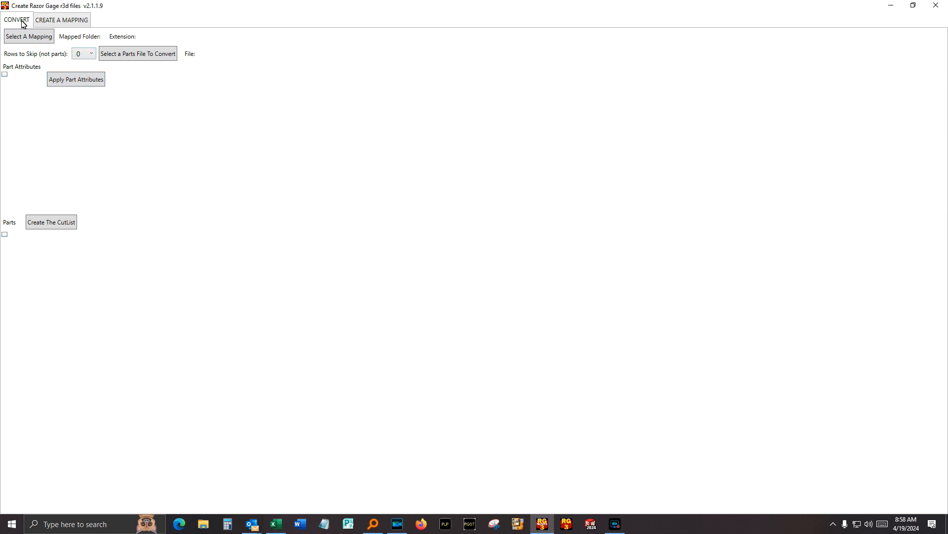
left_click(19, 40)
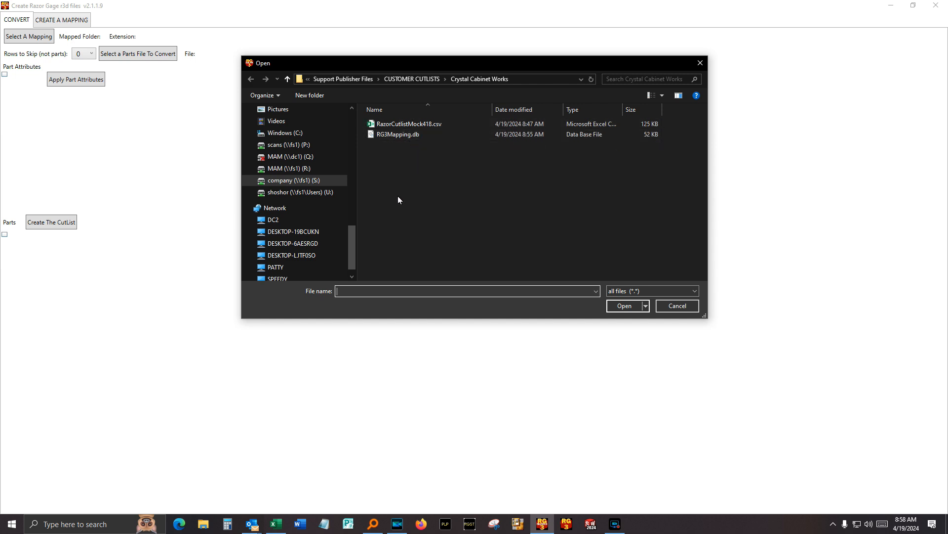
left_click(399, 135)
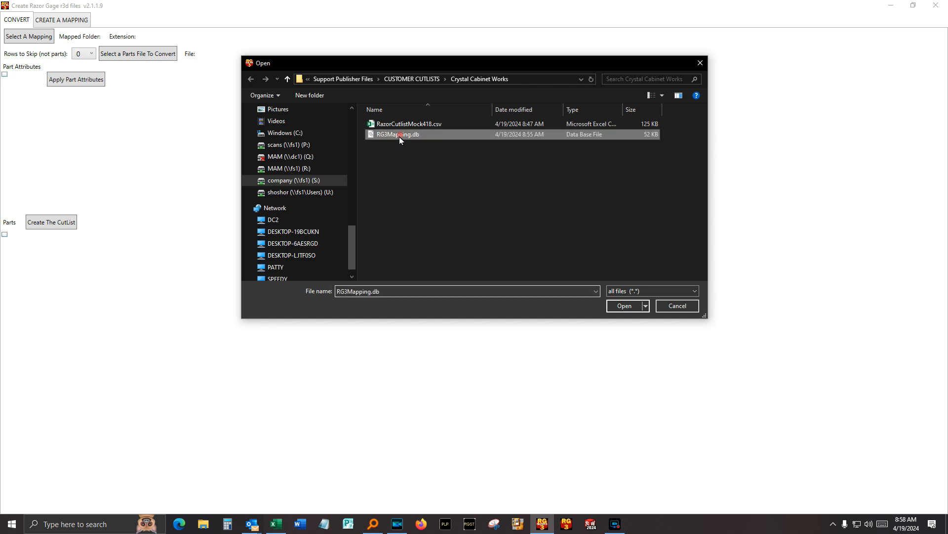
left_click(625, 306)
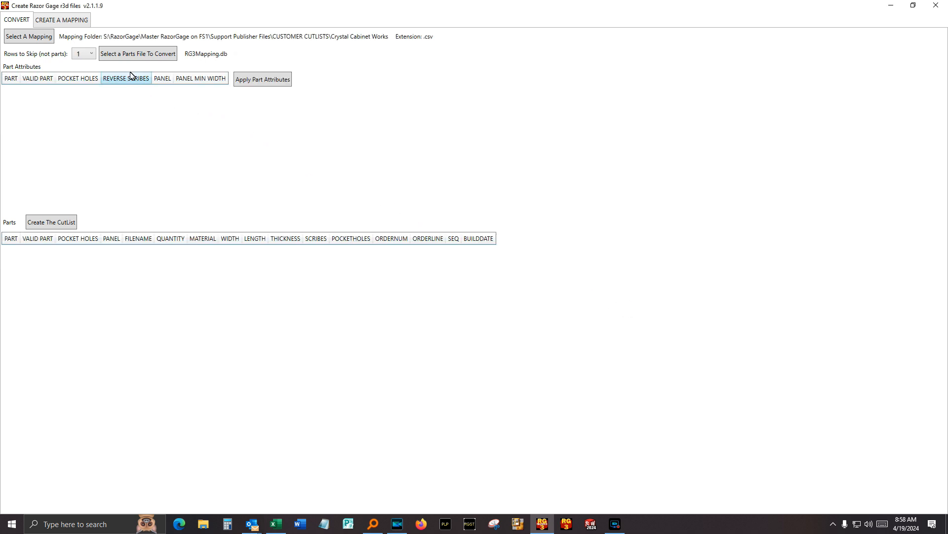
- Load RazorCutlistMock418.csv as the parts file to convert
left_click(124, 55)
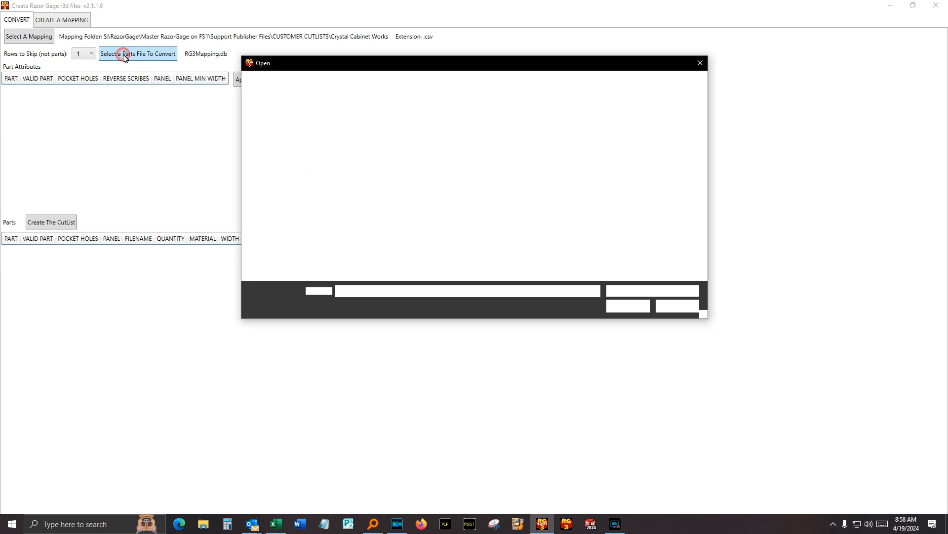
left_click(408, 125)
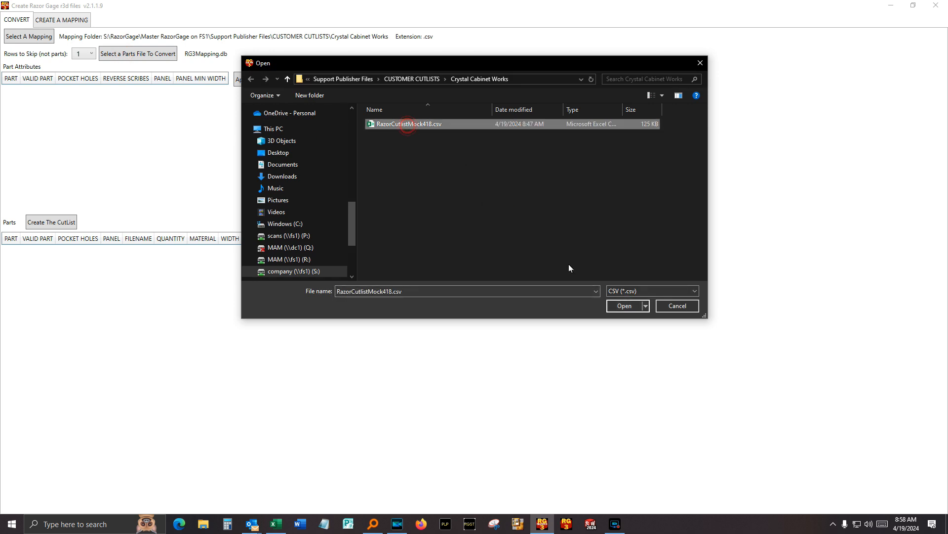
left_click(624, 305)
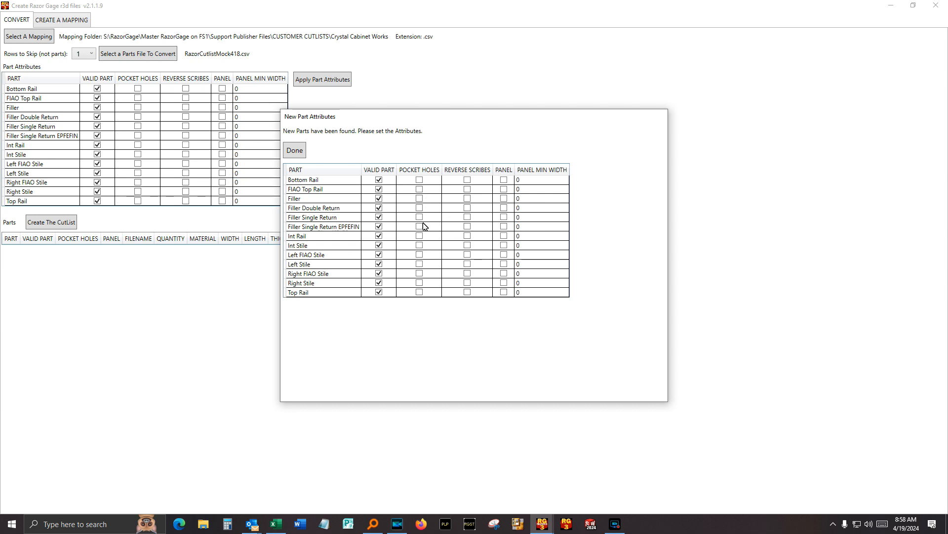
- Enable pocket holes for the FIAO Top Rail, Int Rail and Int Stile parts and finish setting the new part attributes
left_click(420, 193)
left_click(420, 179)
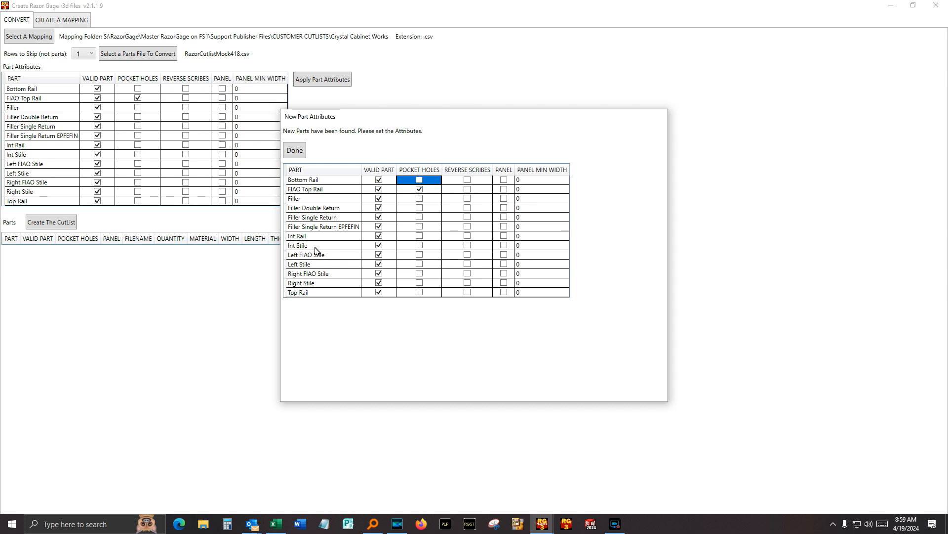
left_click(419, 246)
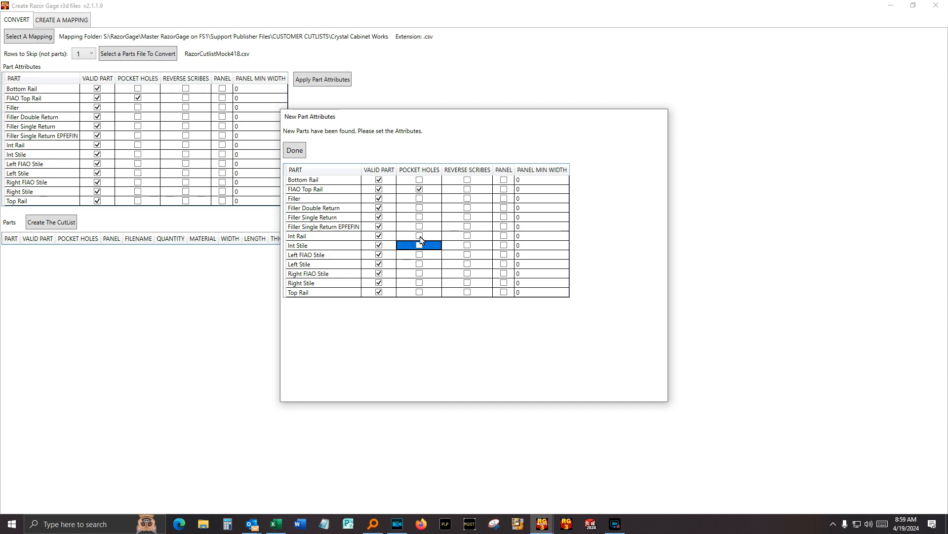
left_click(420, 237)
left_click(420, 237)
left_click(420, 245)
left_click(420, 246)
left_click(295, 151)
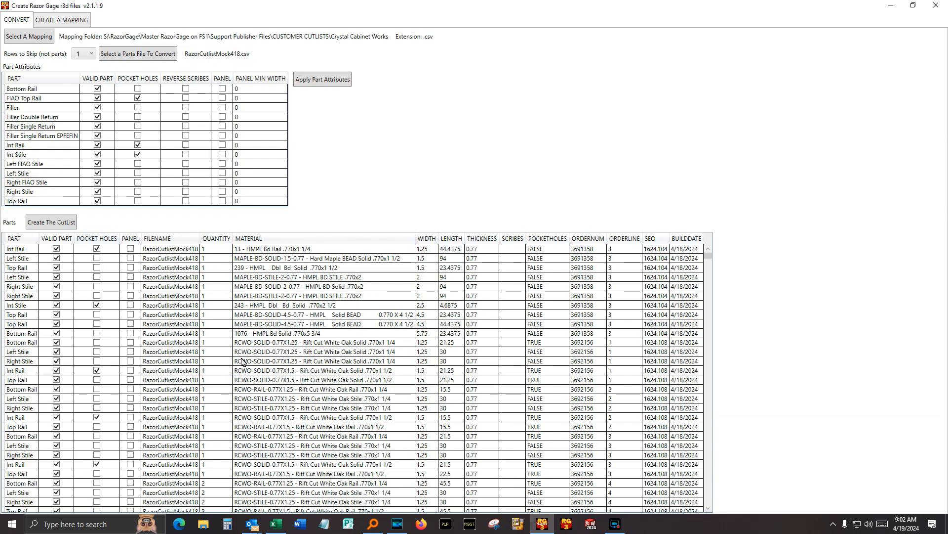
- Look through the parts list and toggle the pocket holes attribute of the Top Rail part on and off
scroll(275, 316, "down", 1)
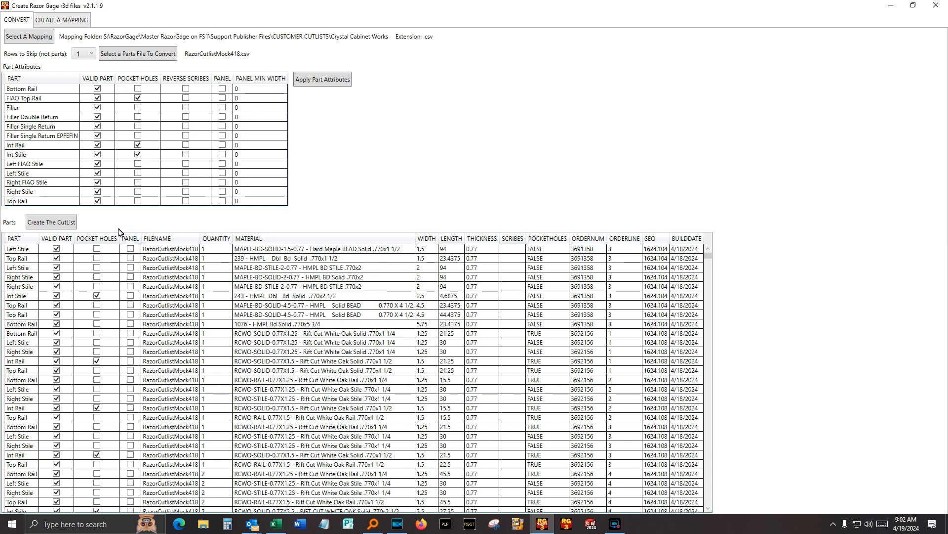
scroll(84, 351, "down", 5)
scroll(97, 368, "up", 5)
left_click(138, 203)
left_click(138, 202)
left_click(137, 202)
left_click(136, 202)
left_click(141, 202)
left_click(137, 202)
left_click(137, 203)
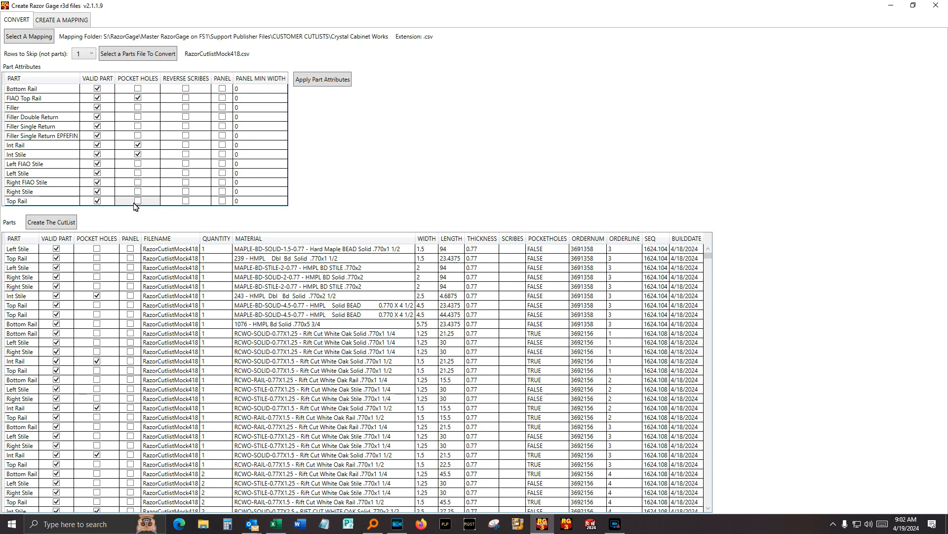
left_click(138, 203)
- Create the r3d cutlist from the converted parts and open the Crystal Cabinet Works folder in File Explorer
left_click(52, 223)
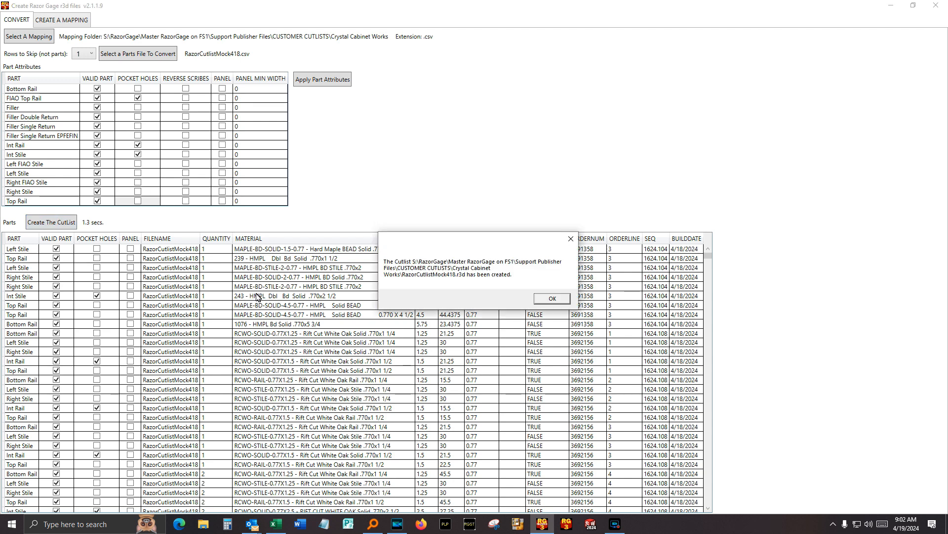
left_click(564, 298)
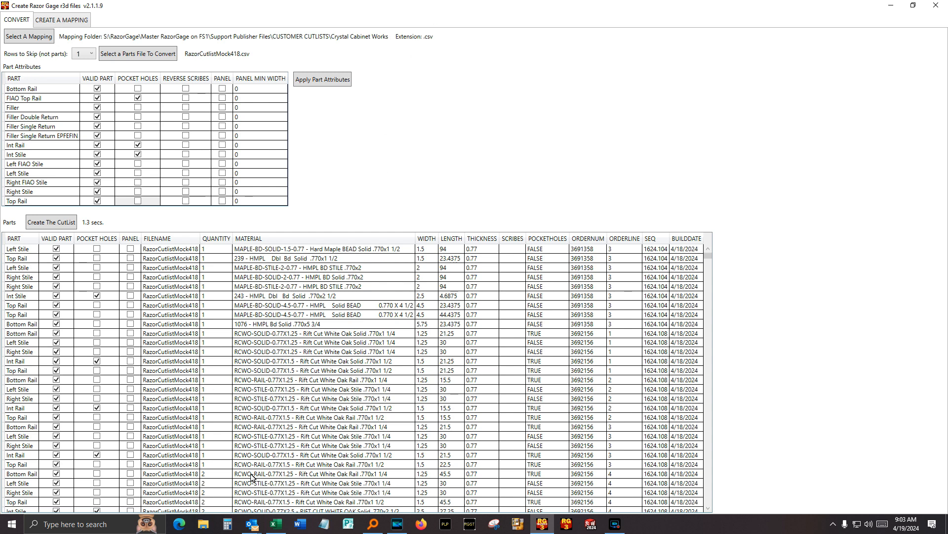
right_click(210, 528)
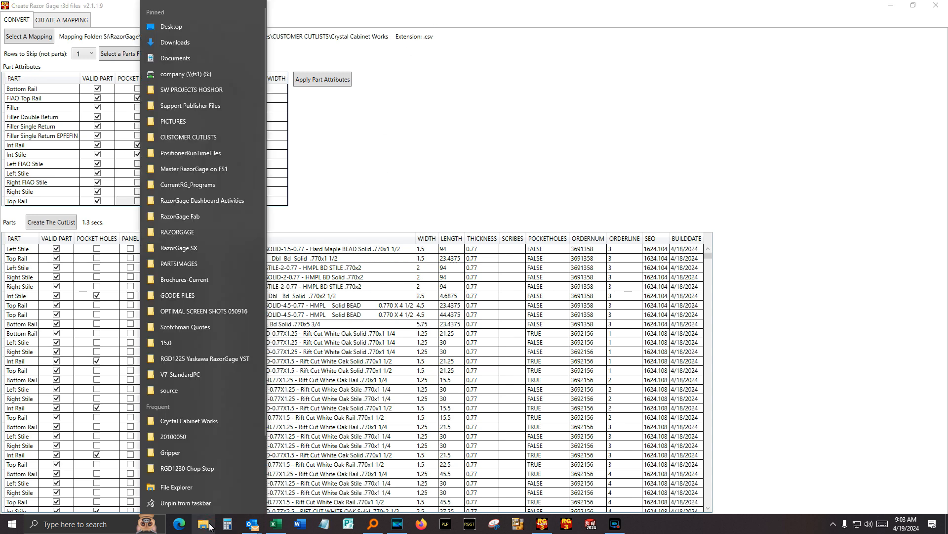
left_click(205, 422)
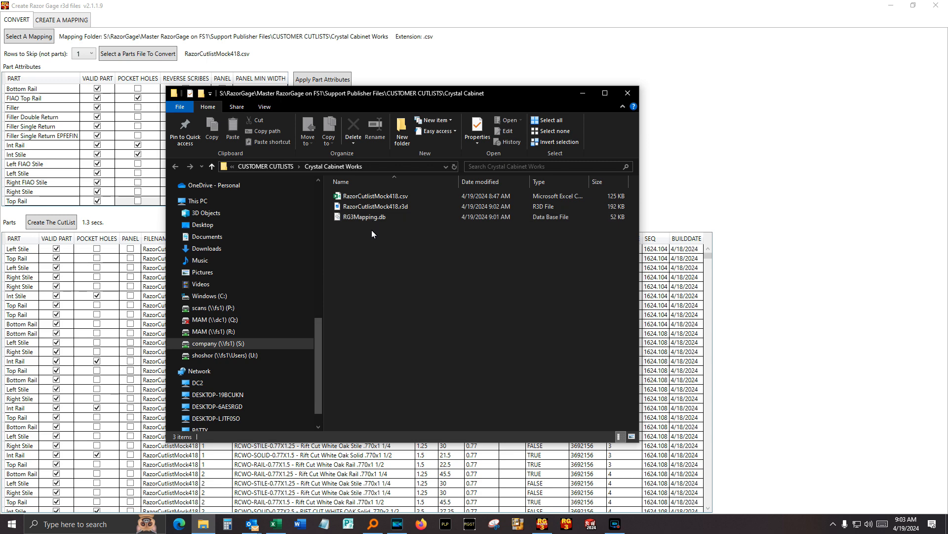
- Make four copies of RazorCutlistMock418.csv in the same folder and move the folder window out of the way
left_click(377, 197)
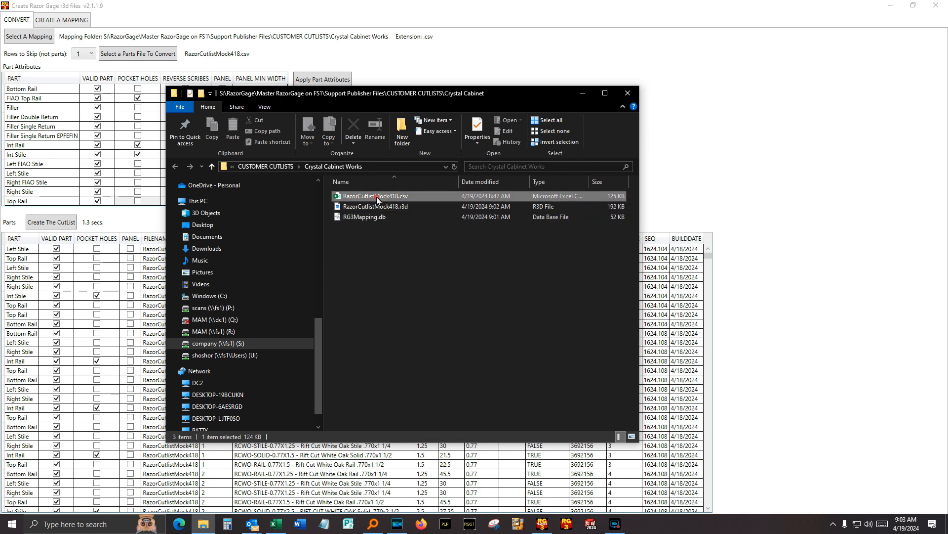
key("ctrl+c")
key("ctrl+v")
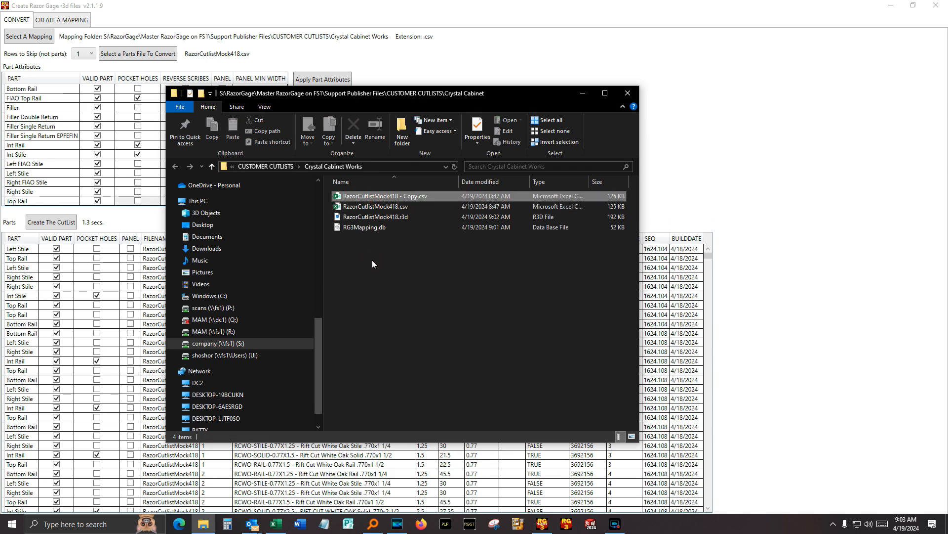
key("ctrl+v")
key("ctrl+v")
key("ctrl+v")
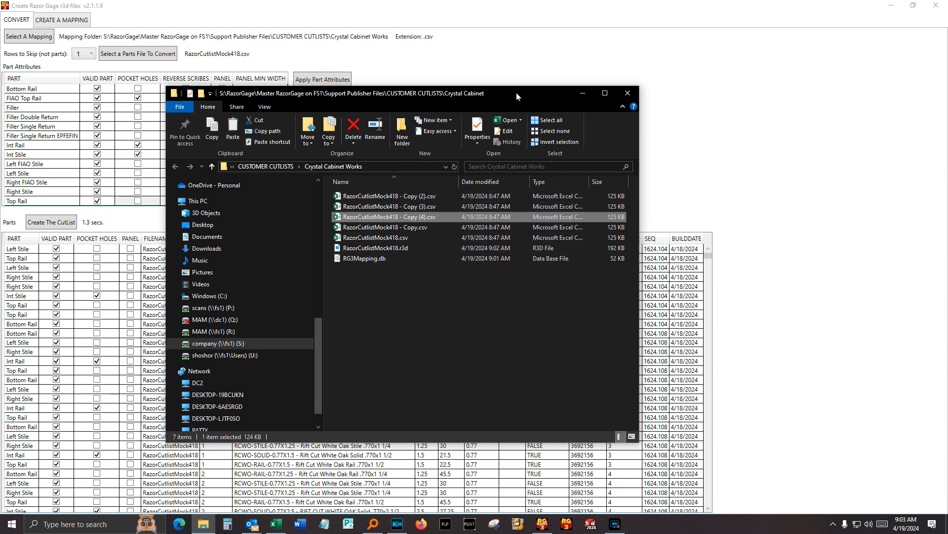
left_click_drag(516, 93, 0, 69)
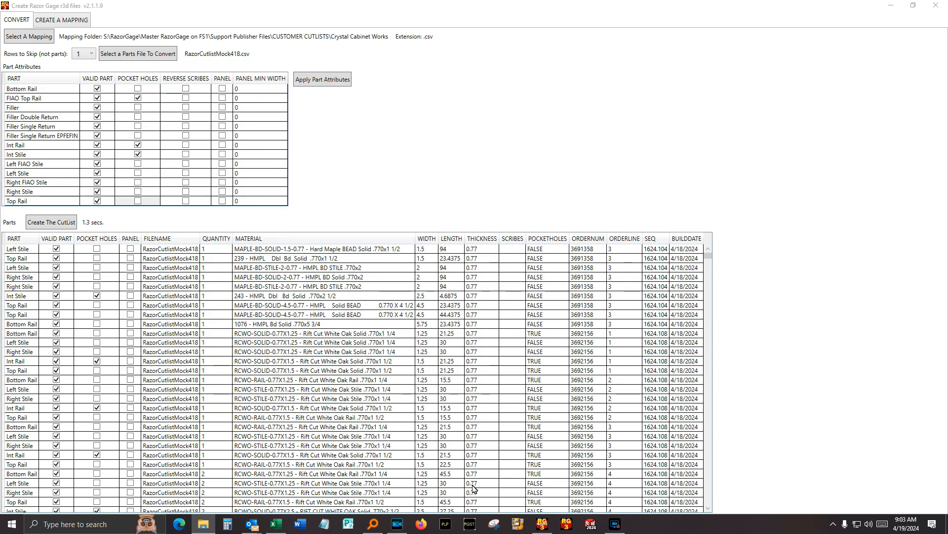
- Switch to RG3 and open RazorCutlistMock418 - Copy (4).csv from the Crystal Cabinet Works folder in AutoList
left_click(568, 531)
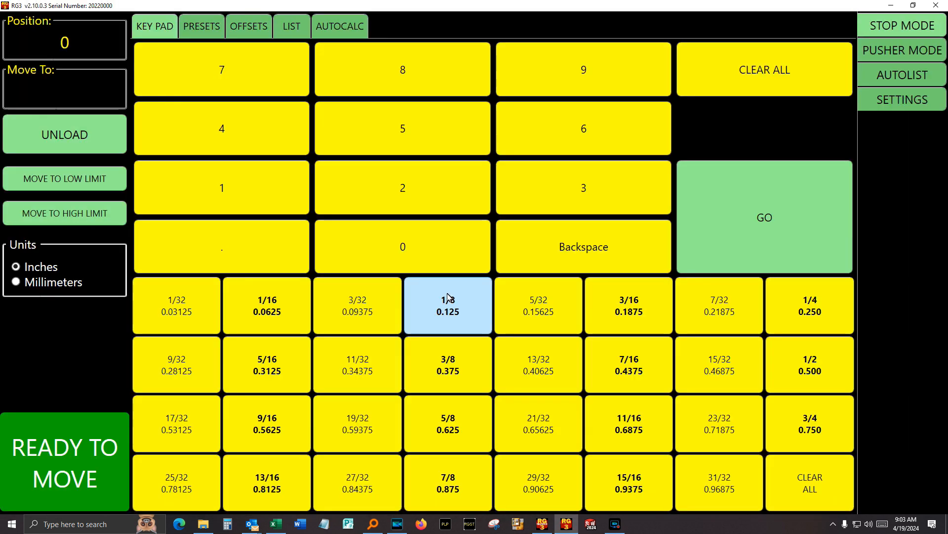
left_click(888, 77)
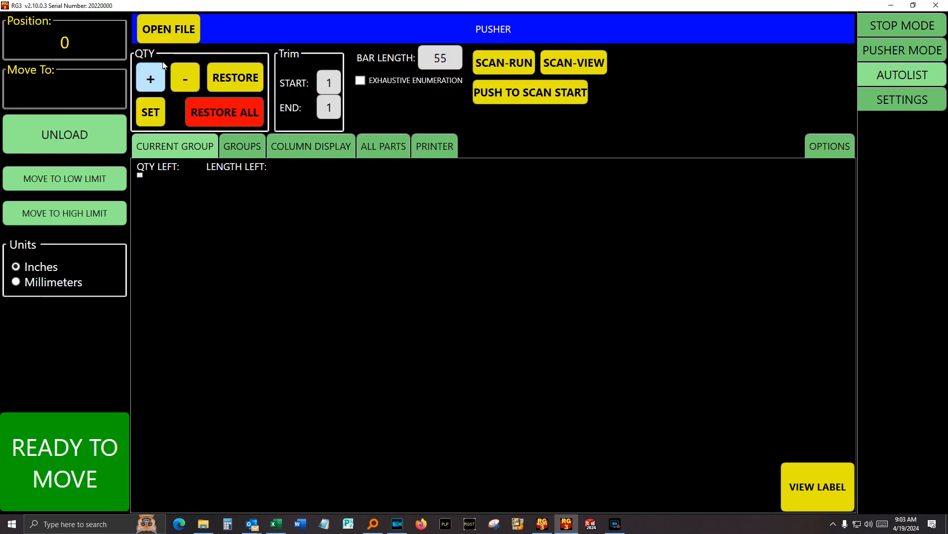
left_click(159, 31)
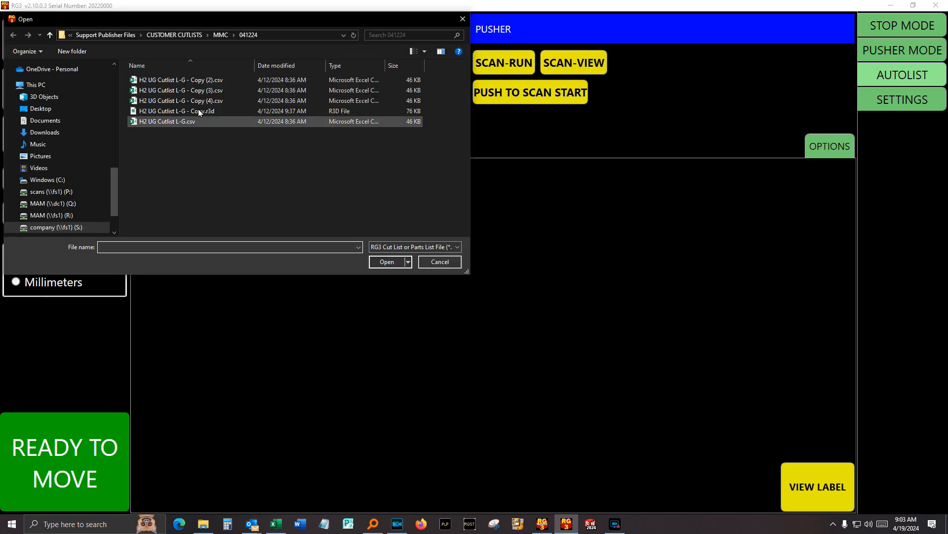
left_click(171, 33)
left_click(168, 126)
type("cry")
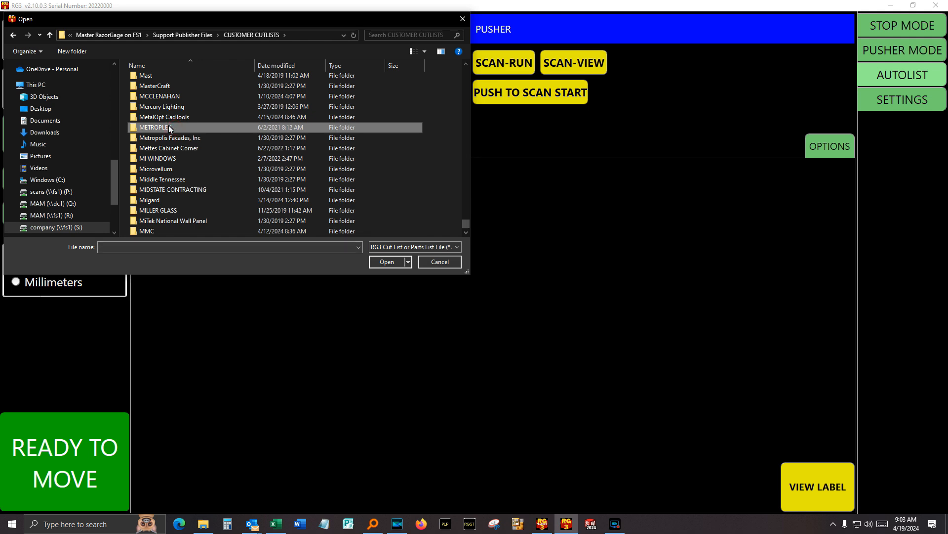
key("Return")
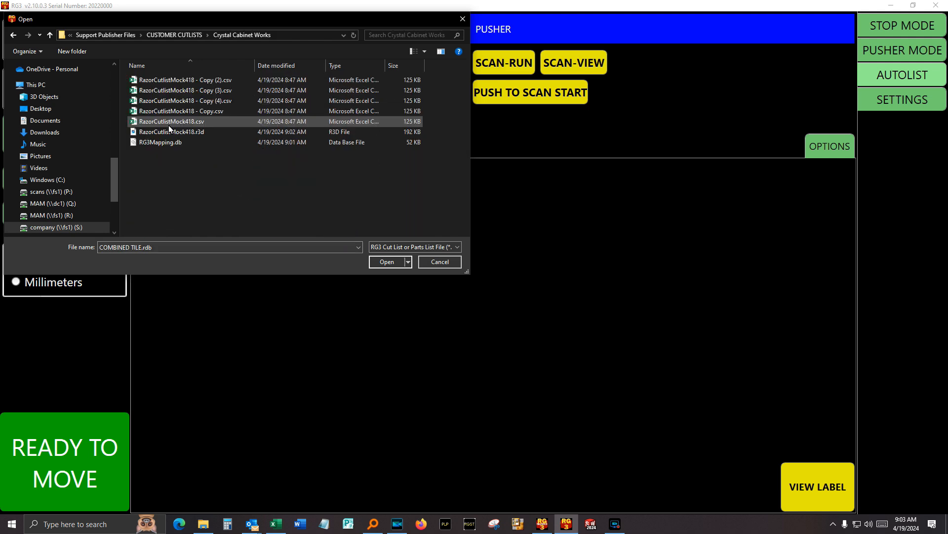
left_click(186, 101)
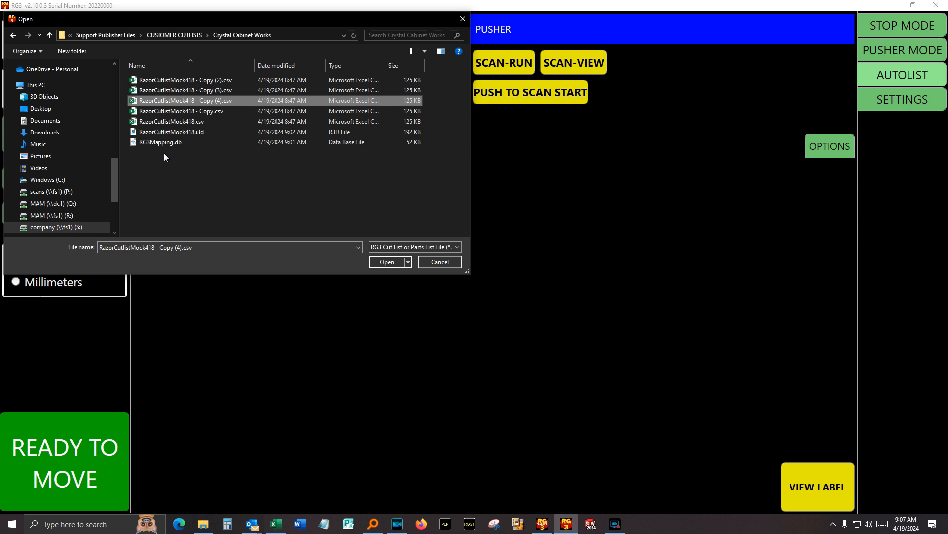
left_click(374, 263)
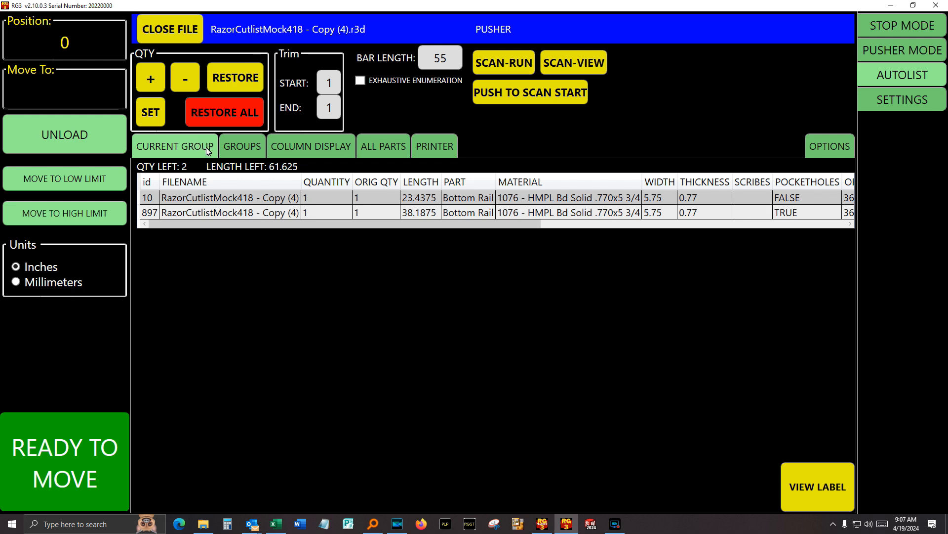
- Load the 13 - HMPL Bd Rail .770x1 1/4 material group as the current group
left_click(245, 146)
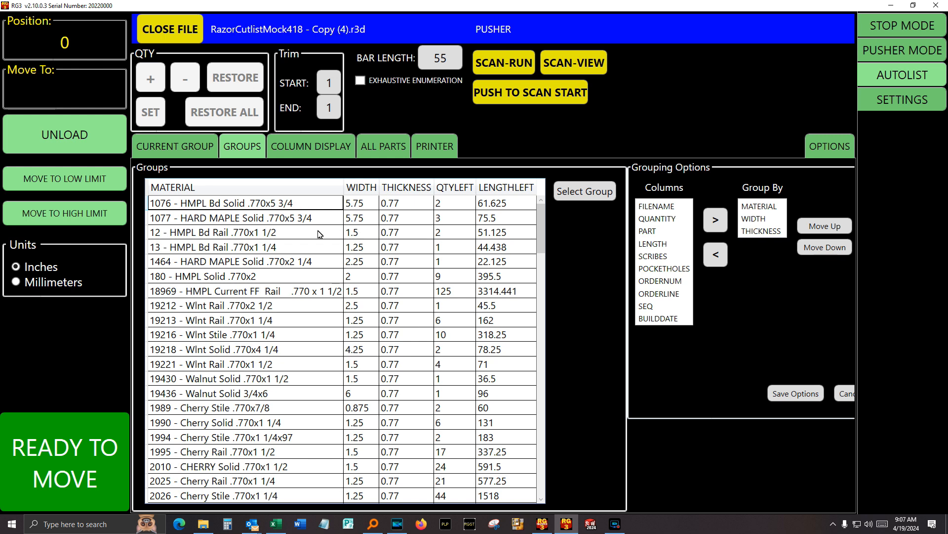
left_click(280, 250)
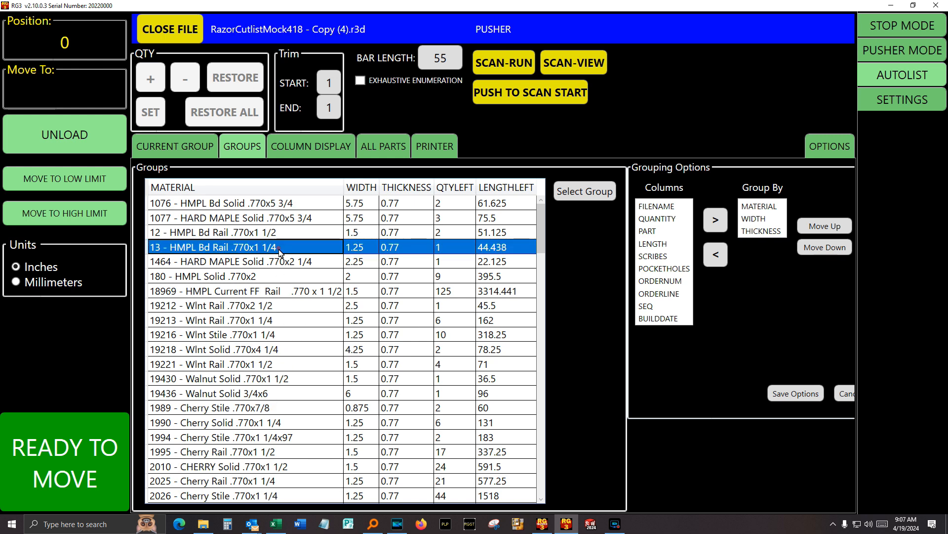
left_click(555, 196)
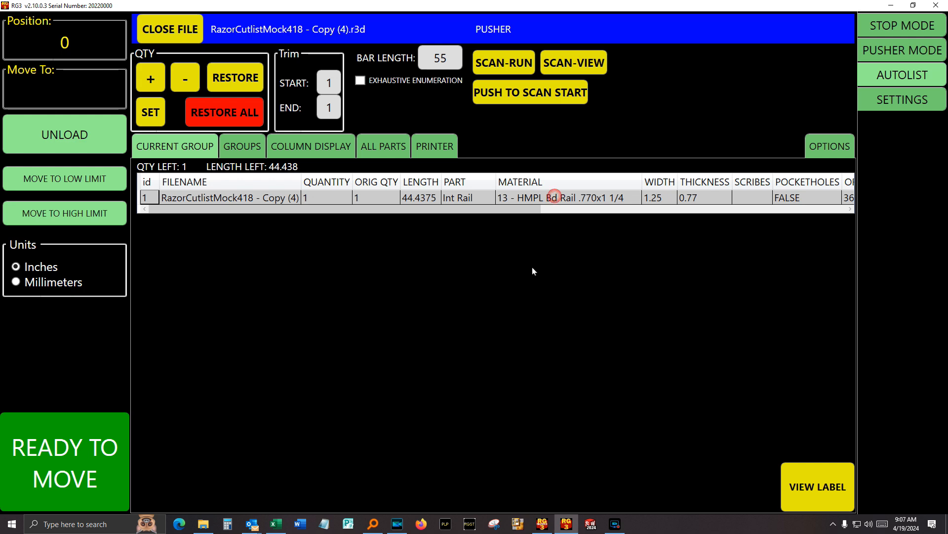
- Load the 18969 - HMPL Current FF Rail .770 x 1 1/2 group as the current group and look through its parts
left_click(239, 147)
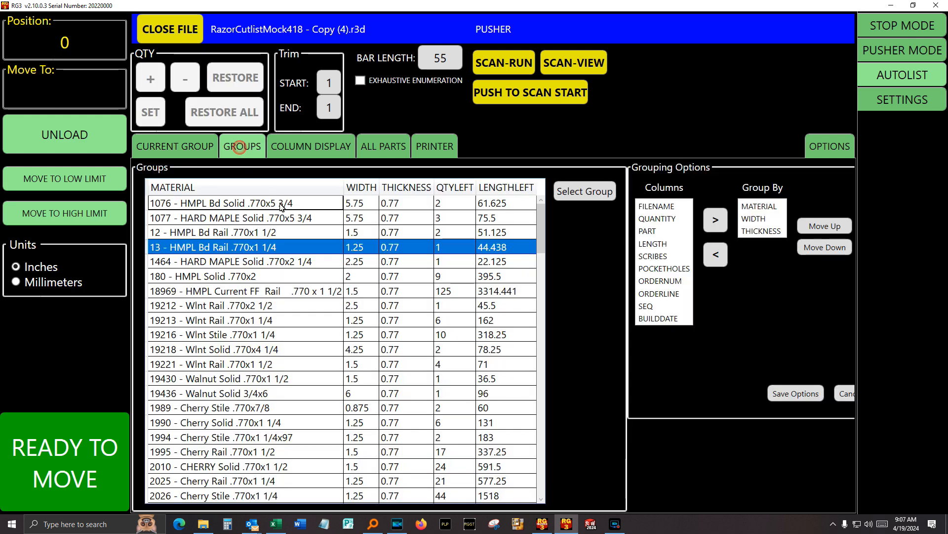
left_click(439, 292)
left_click(573, 193)
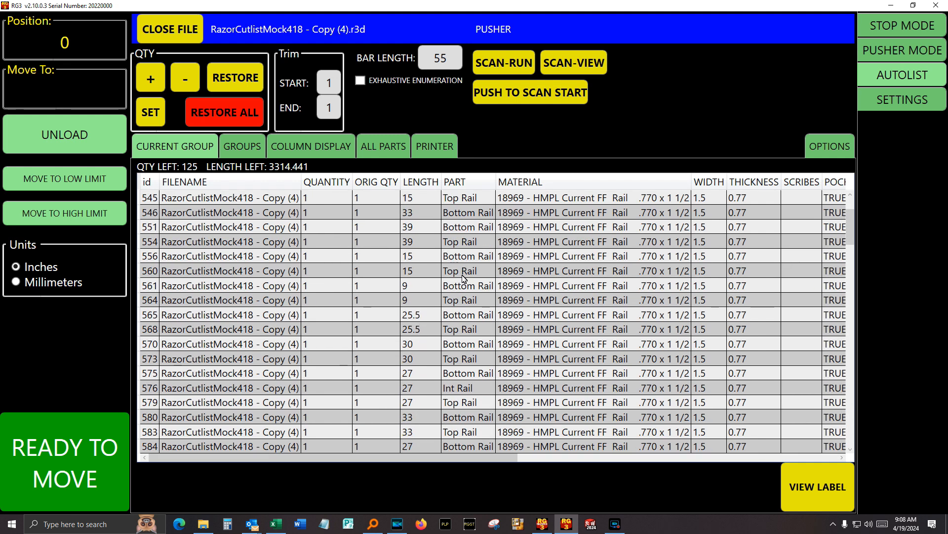
scroll(464, 279, "up", 2)
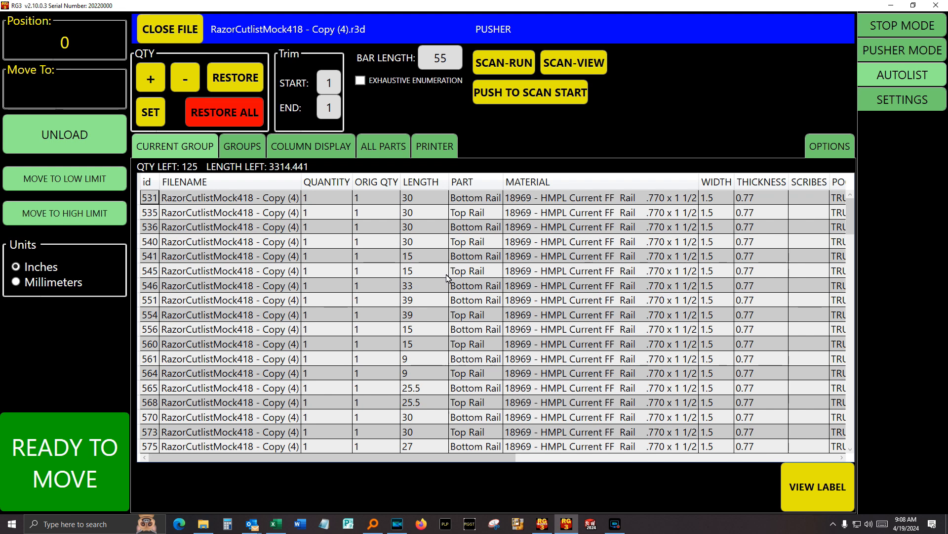
- Remove THICKNESS from the Group By columns and add it back
left_click(249, 150)
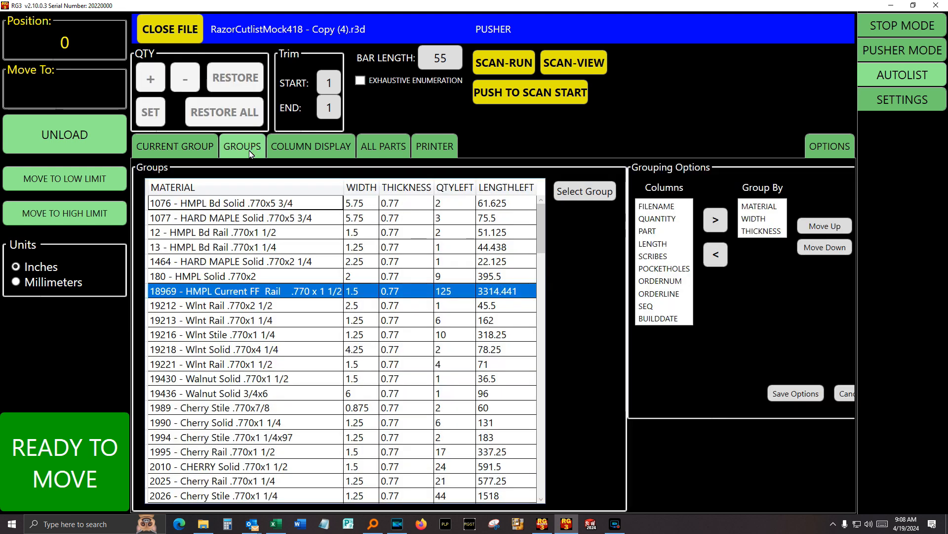
left_click(762, 232)
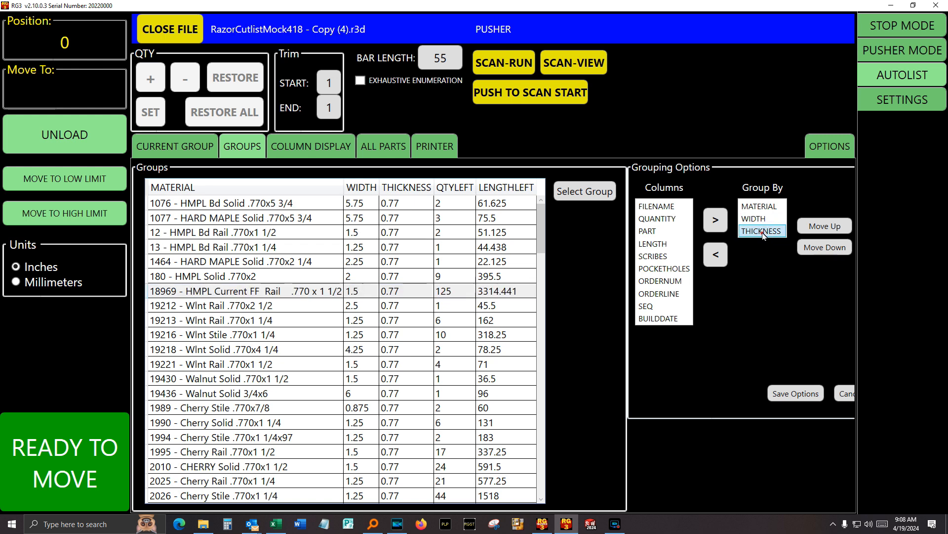
left_click(716, 254)
left_click(678, 332)
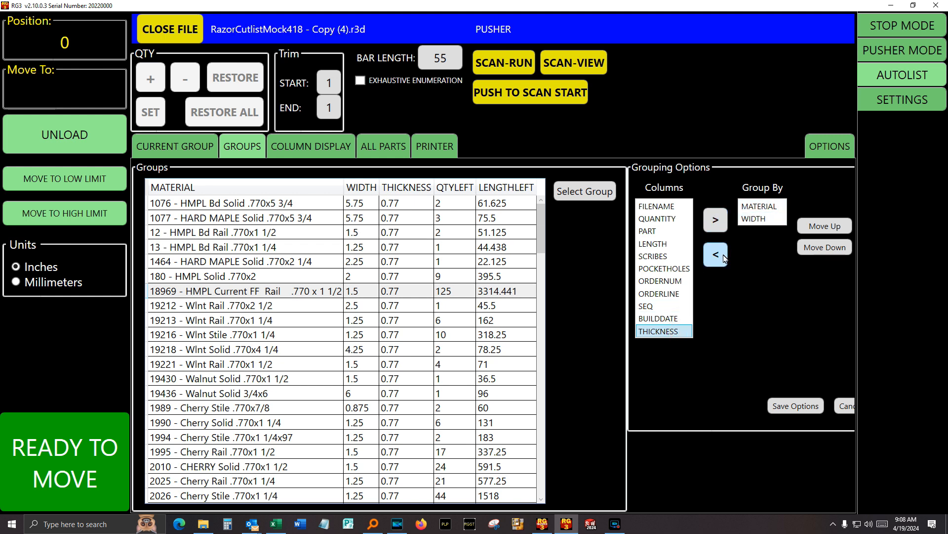
left_click(717, 227)
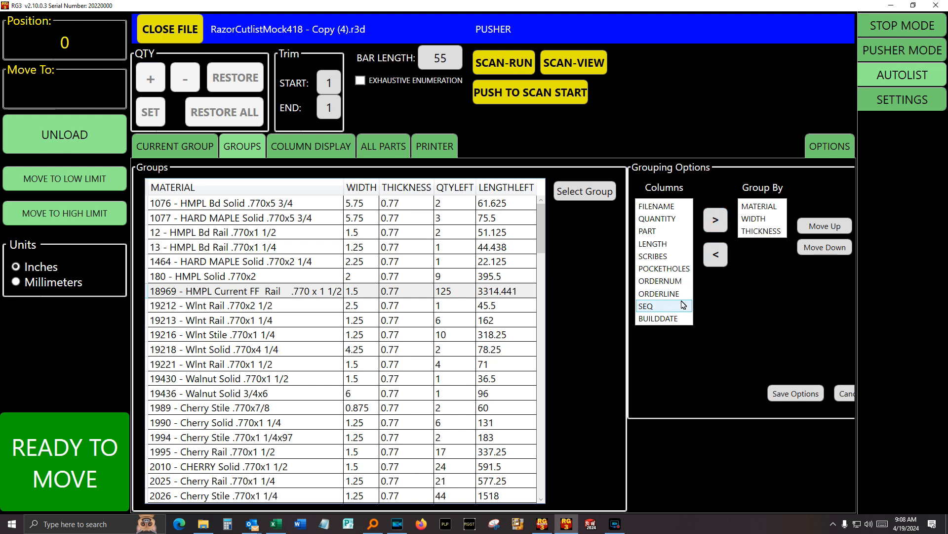
- Add ORDERNUM to the Group By columns, save the grouping options and let the cutlist re-open
left_click(672, 281)
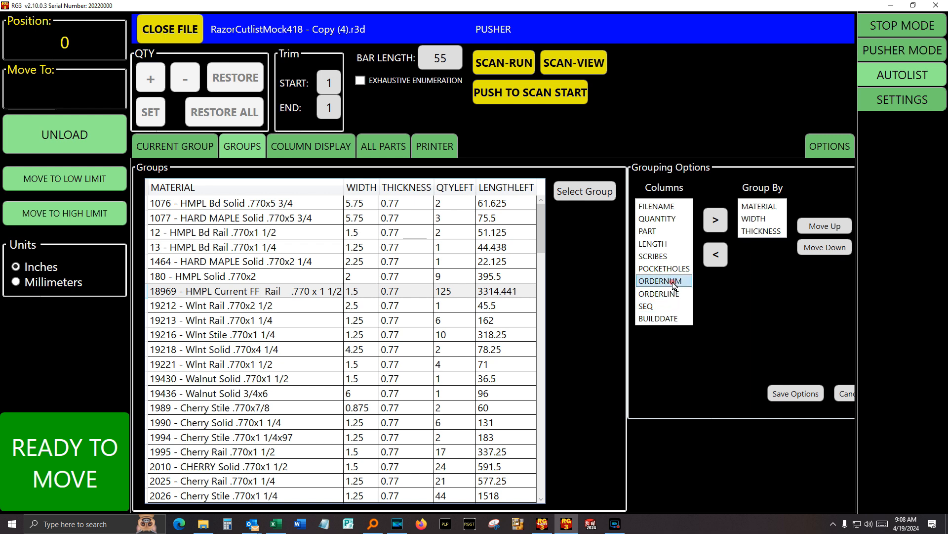
left_click(715, 219)
left_click(789, 380)
left_click(476, 330)
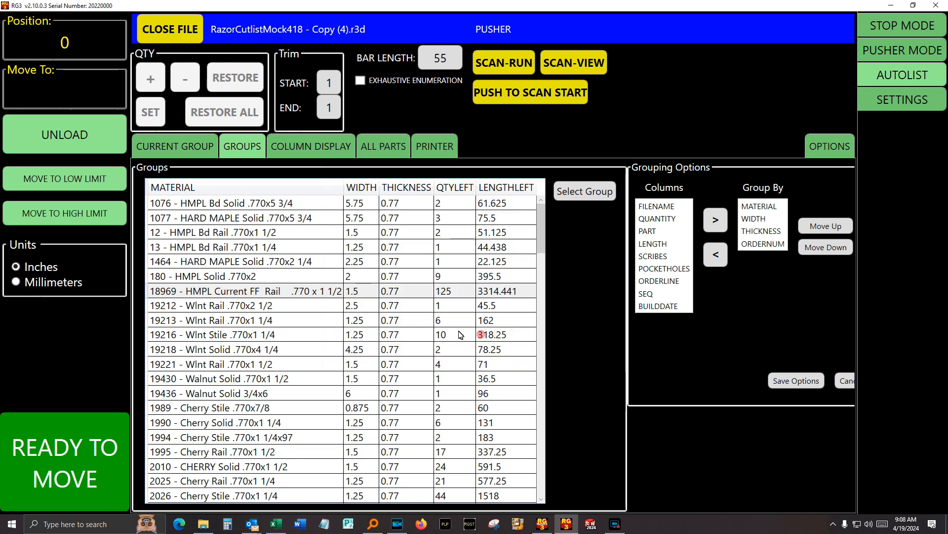
- Examine the groups list to see how materials are split by order number, with quantity and length left
left_click(246, 147)
scroll(537, 228, "down", 6)
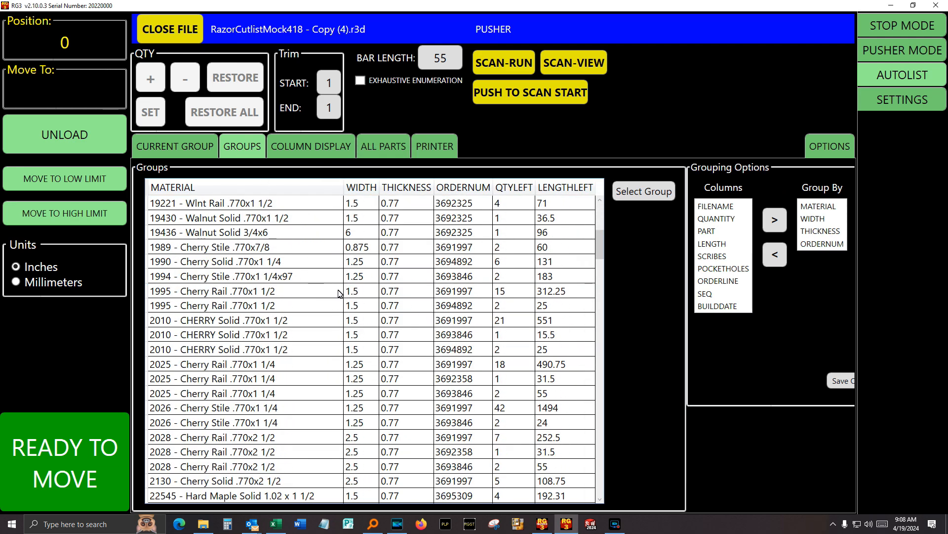
scroll(468, 222, "down", 3)
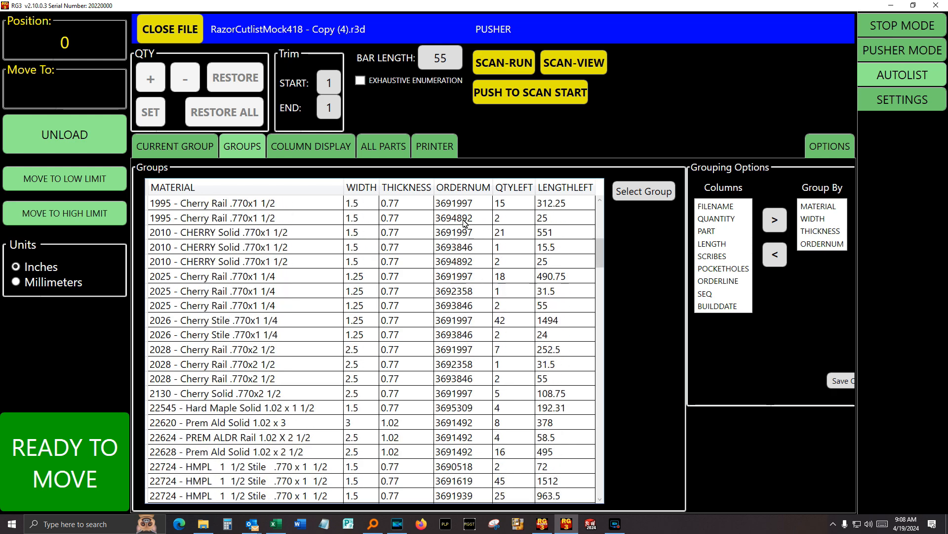
scroll(487, 277, "up", 4)
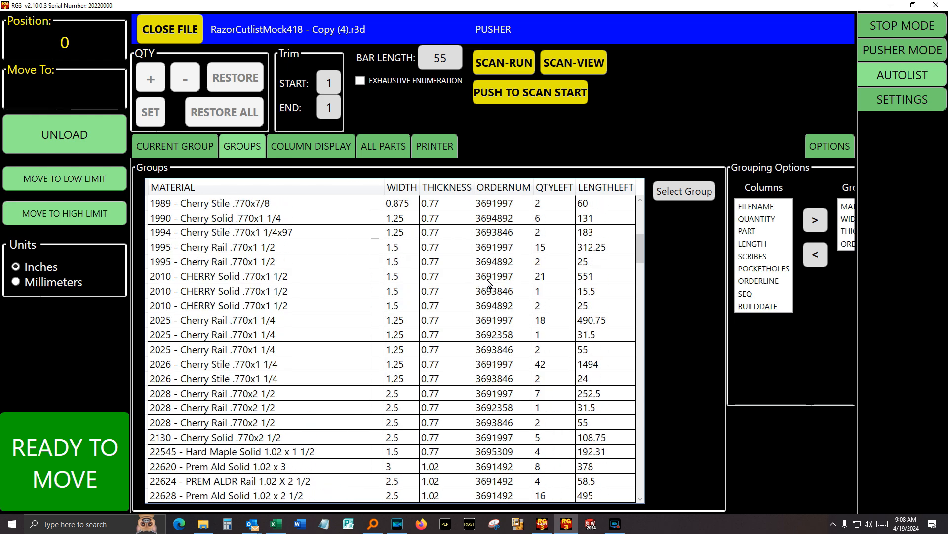
scroll(488, 271, "up", 4)
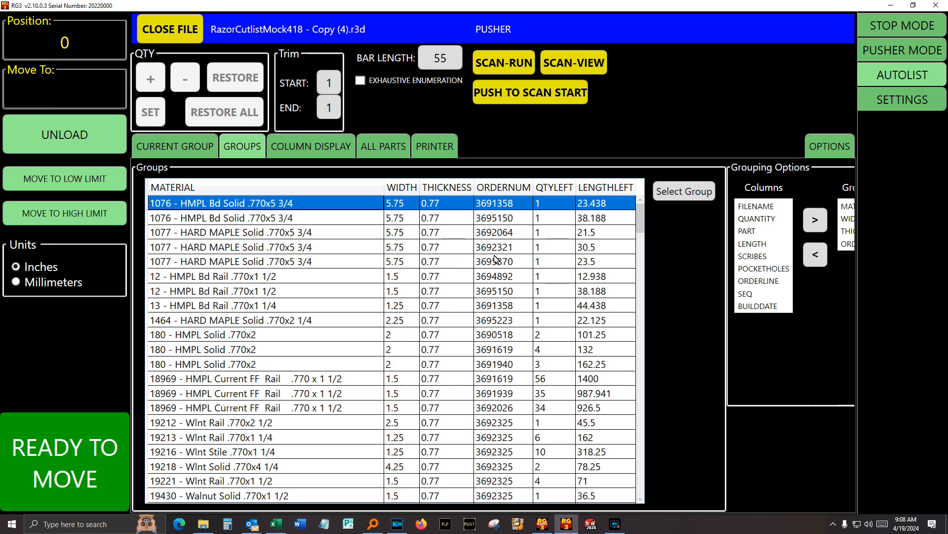
scroll(539, 255, "down", 6)
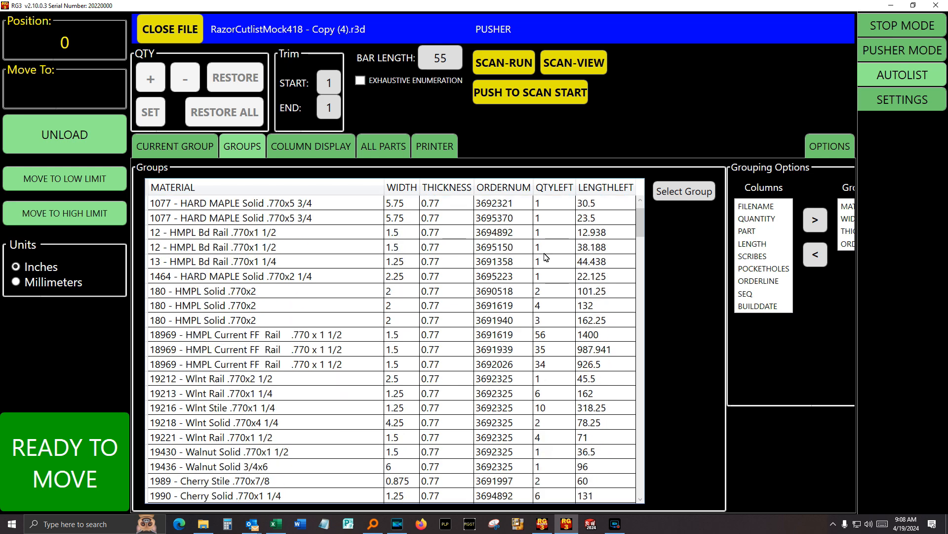
scroll(545, 288, "down", 8)
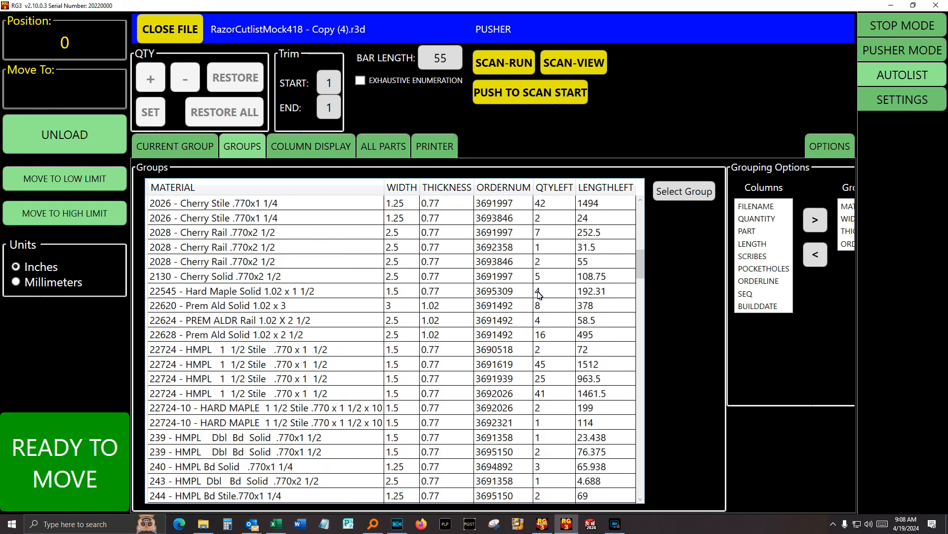
scroll(539, 293, "down", 5)
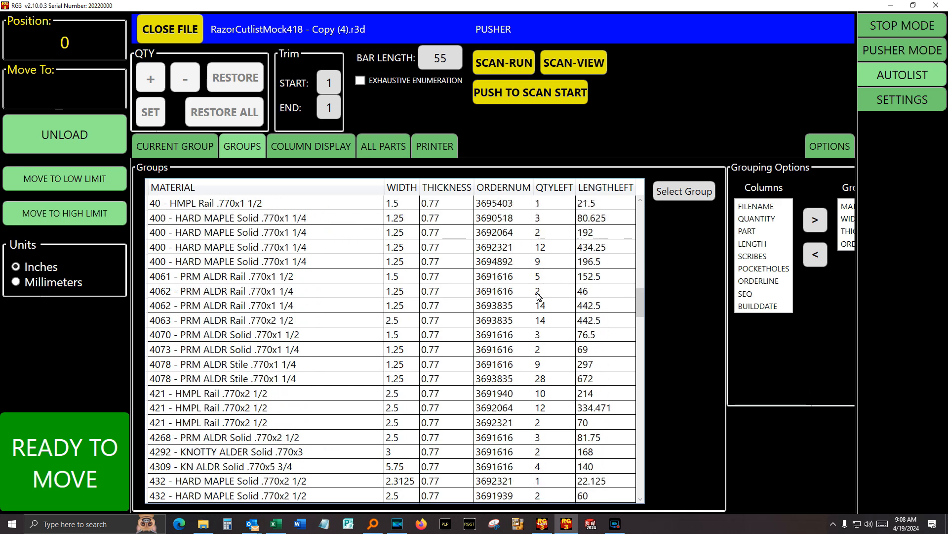
- Load the first 18969 - HMPL Current FF Rail order group, the one with 56 pieces left, as the current group
scroll(540, 284, "up", 13)
scroll(540, 281, "up", 3)
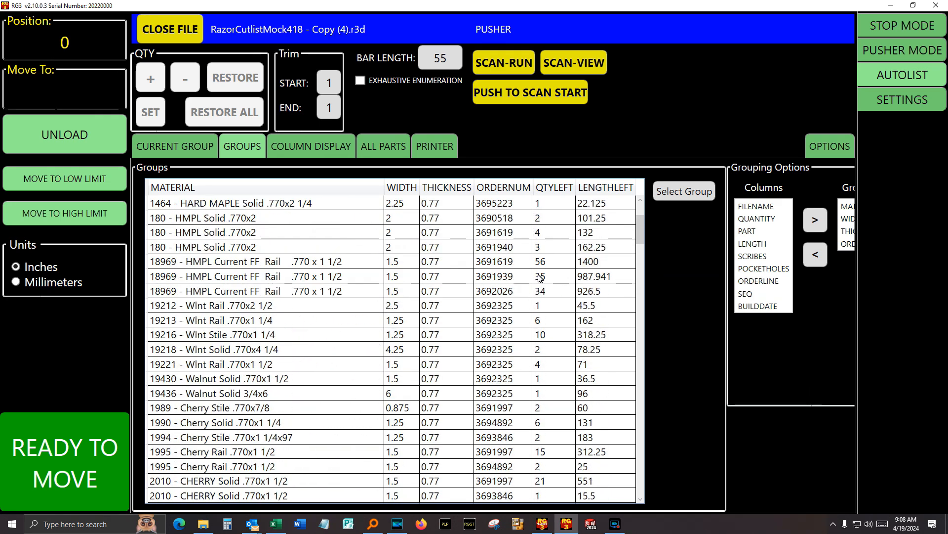
left_click(315, 265)
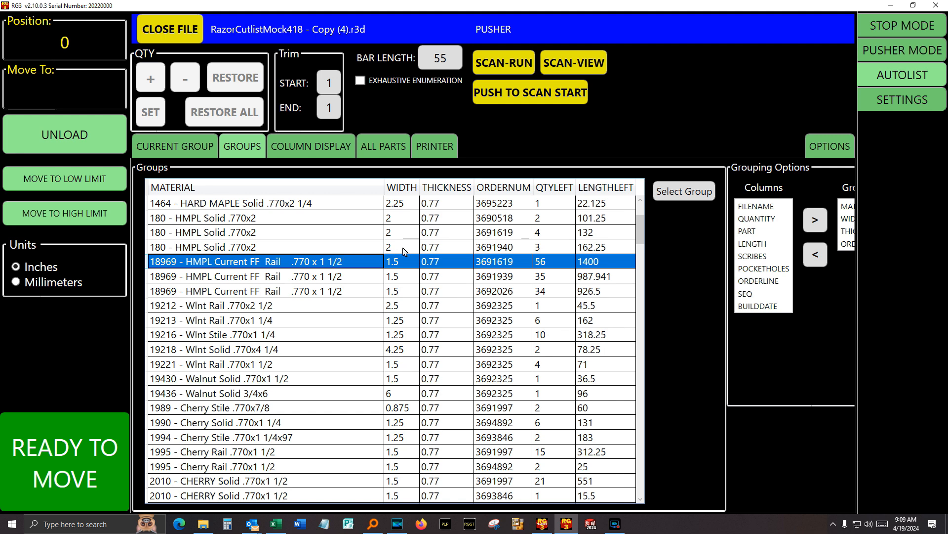
left_click(683, 191)
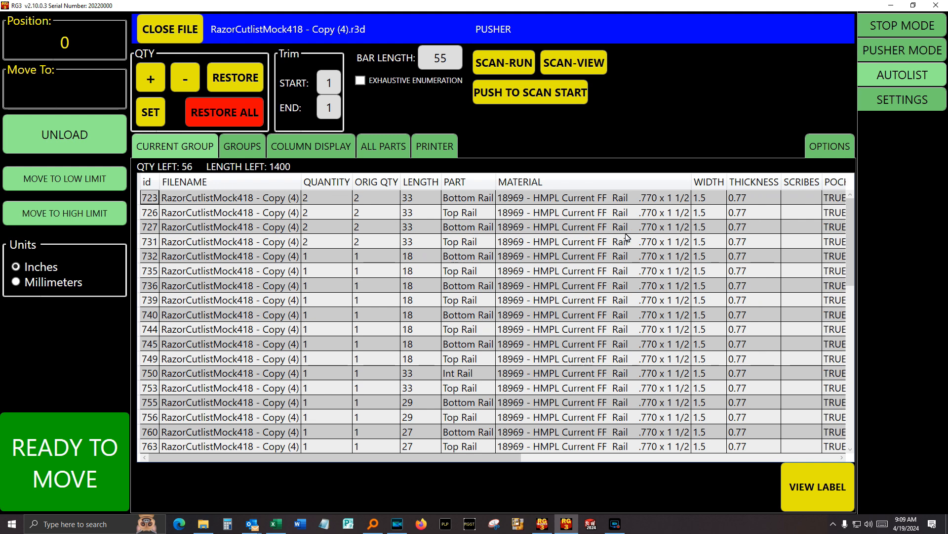
- Remove ORDERNUM from the Group By columns, save the grouping options and let the cutlist re-open
left_click(239, 144)
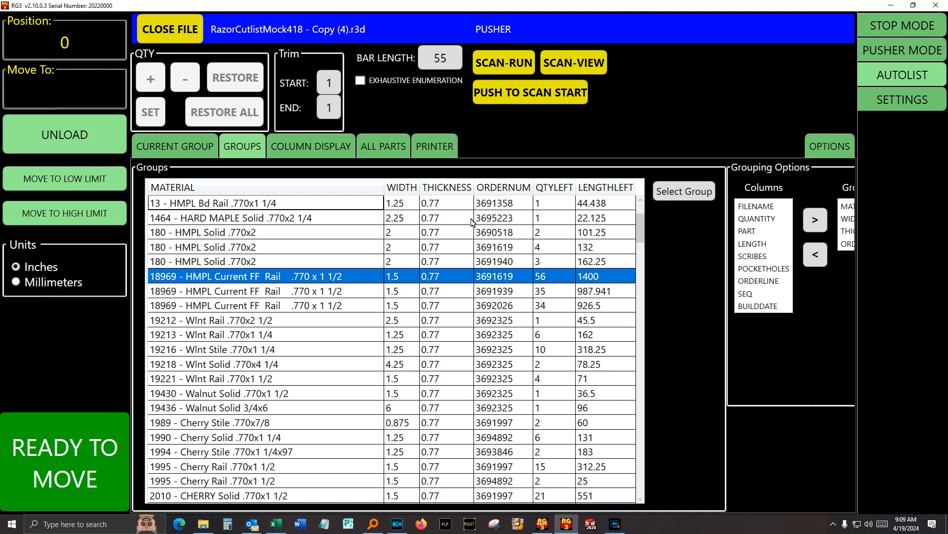
left_click(847, 246)
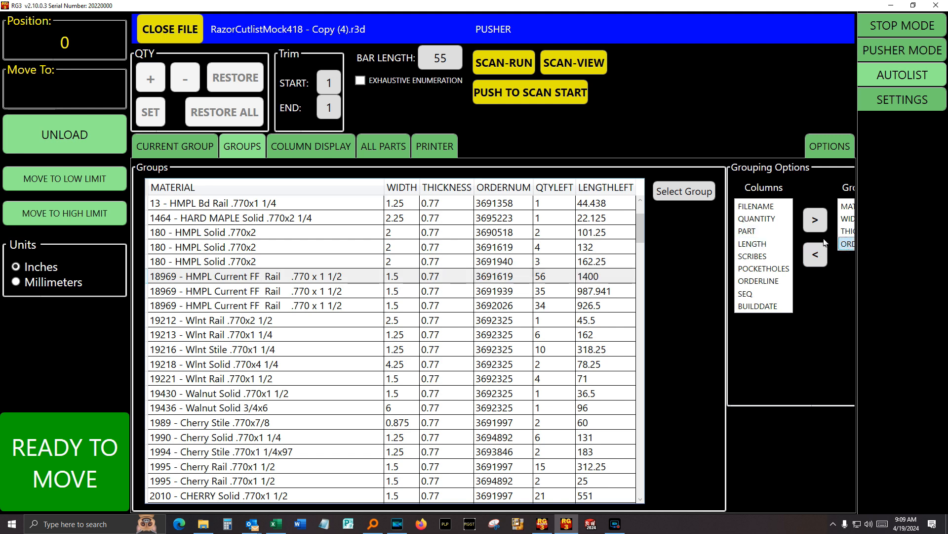
left_click(816, 254)
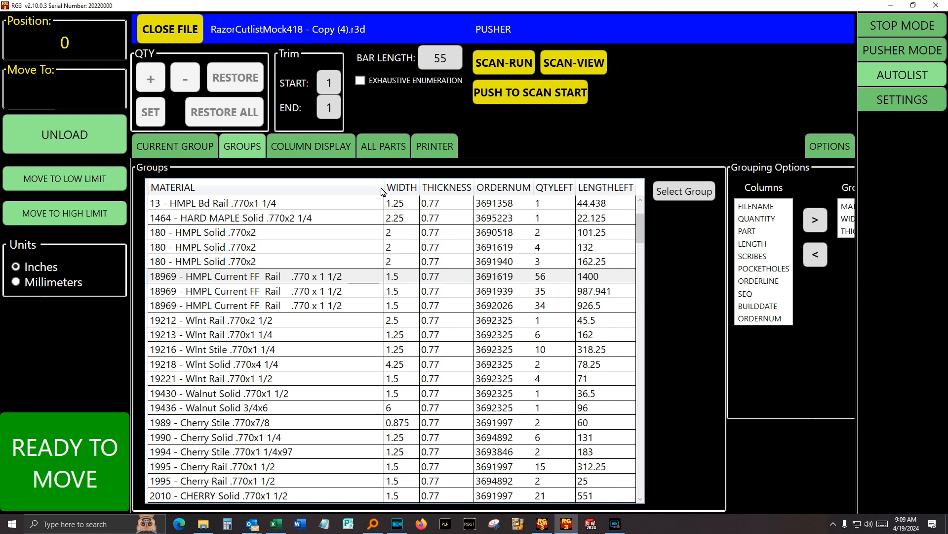
left_click_drag(381, 192, 265, 191)
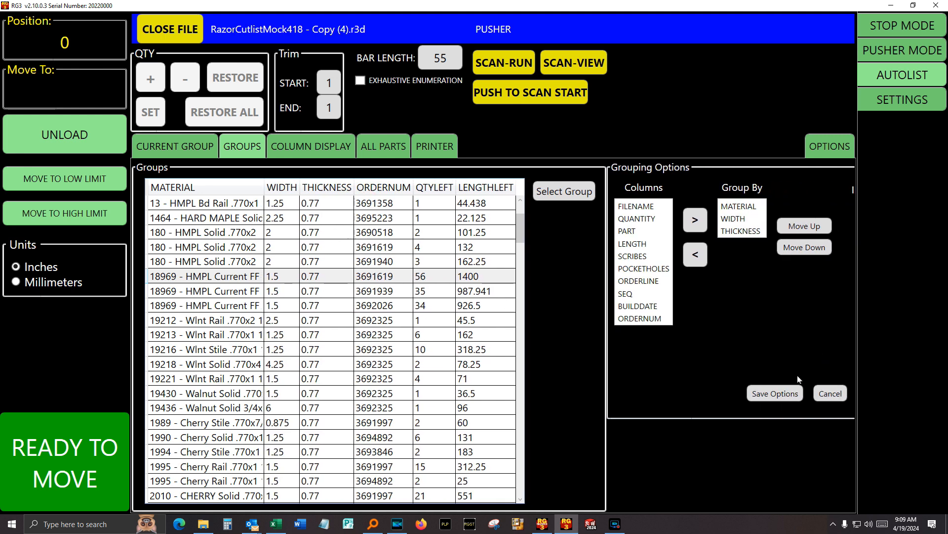
left_click(758, 391)
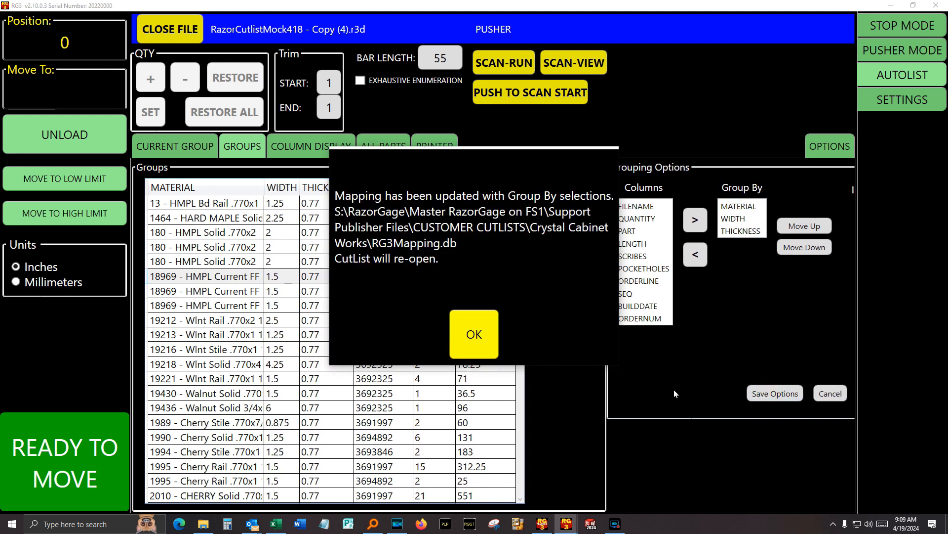
left_click(459, 339)
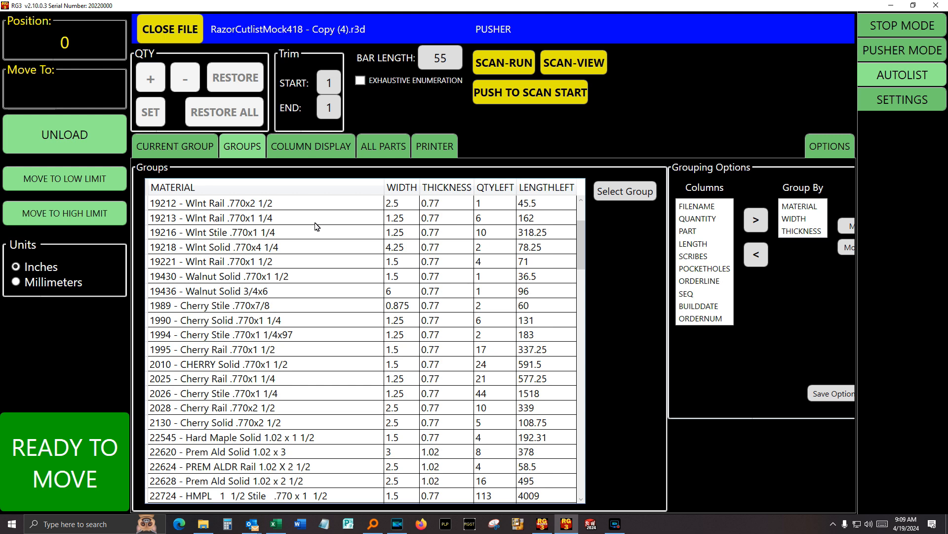
- Hide the WIDTHLEFT, WIDTHCUT and PANEL columns in the cutlist's column display
left_click(186, 147)
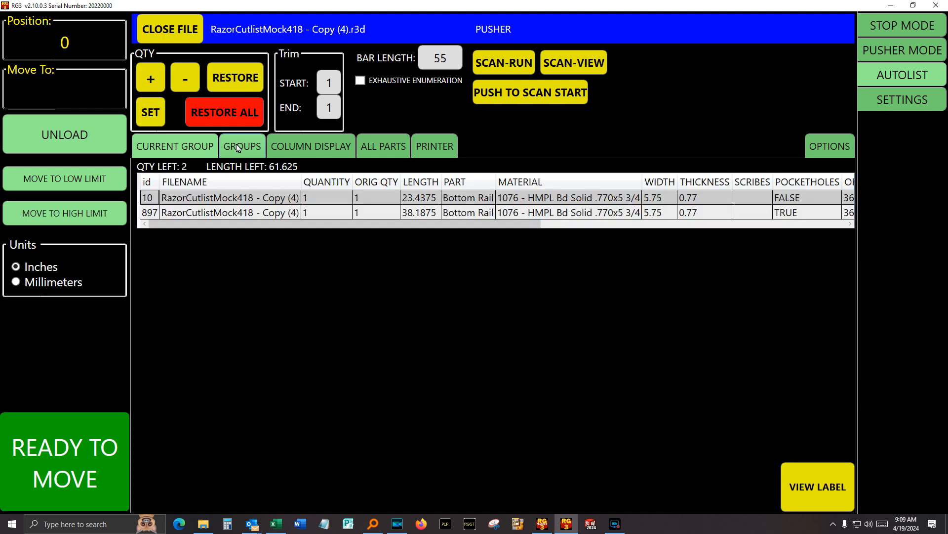
left_click(306, 147)
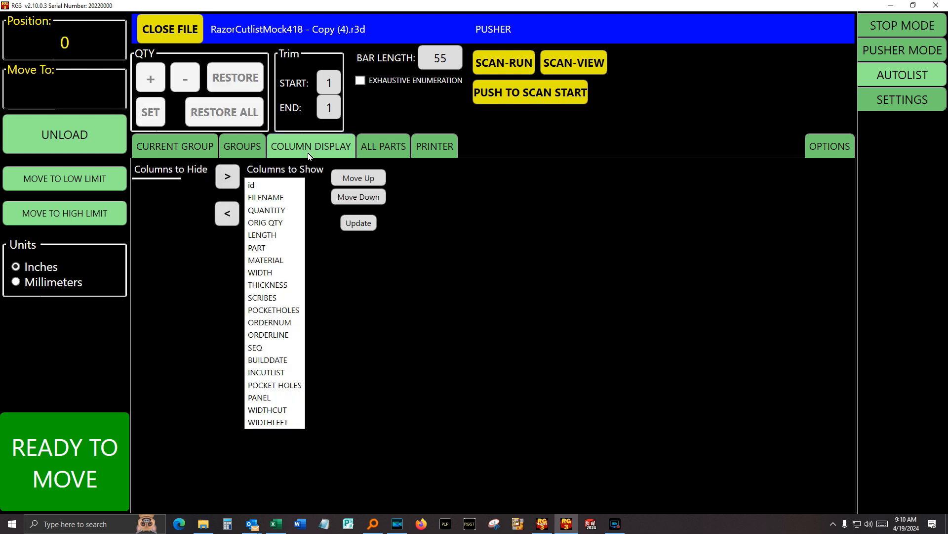
left_click(278, 427)
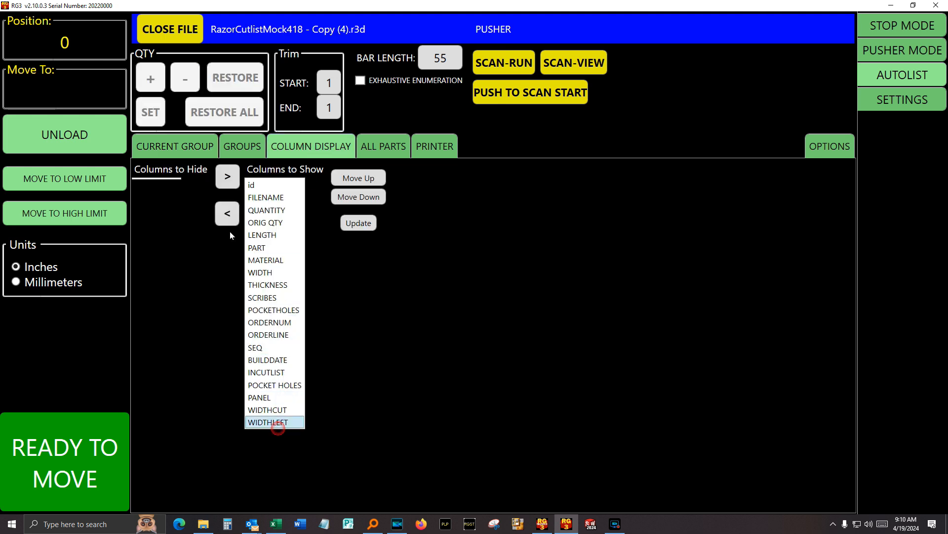
left_click(230, 222)
left_click(263, 408)
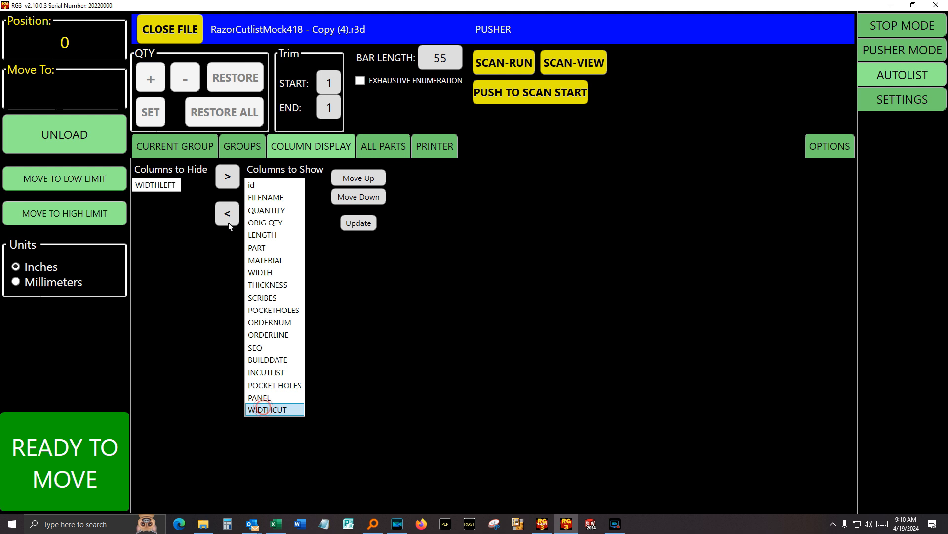
left_click(229, 222)
left_click(262, 397)
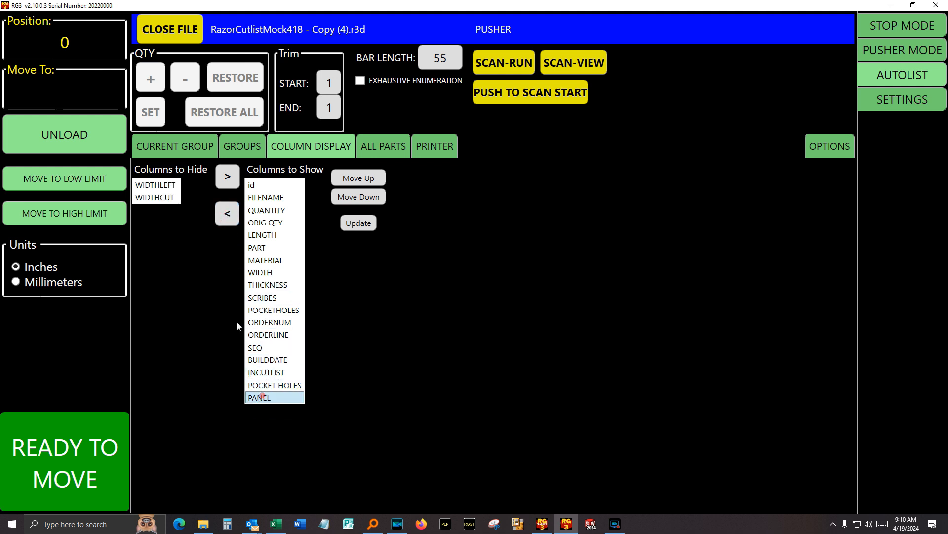
left_click(230, 217)
- Hide the INCUTLIST, id and FILENAME columns in the column display as well
left_click(275, 384)
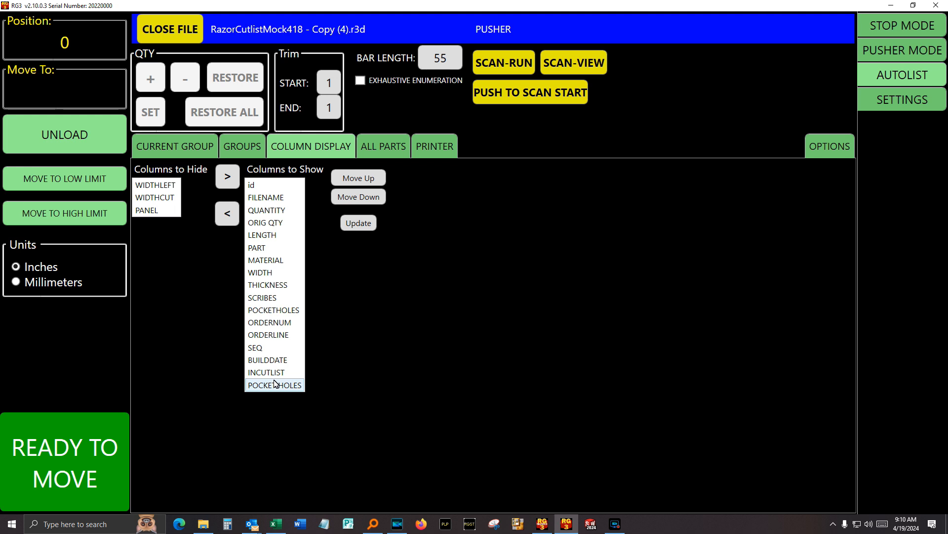
left_click(267, 376)
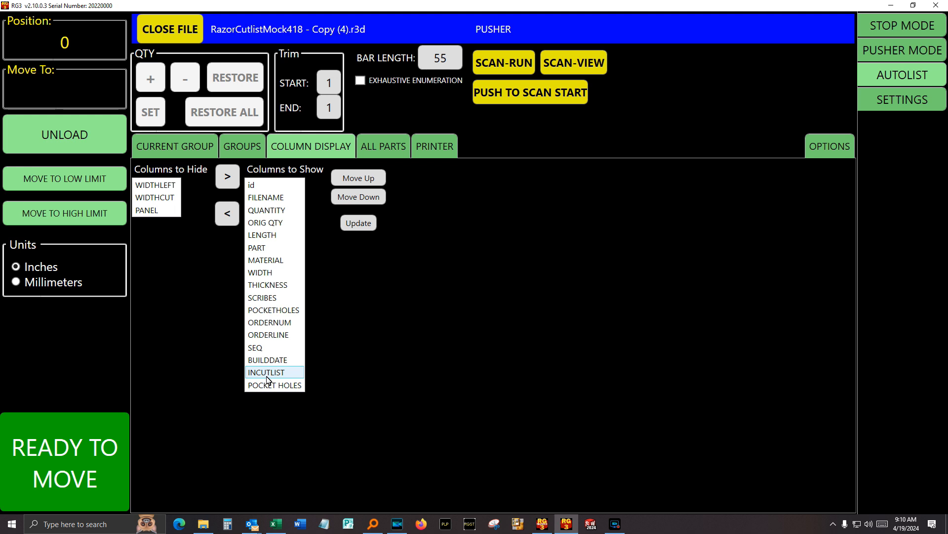
left_click(227, 213)
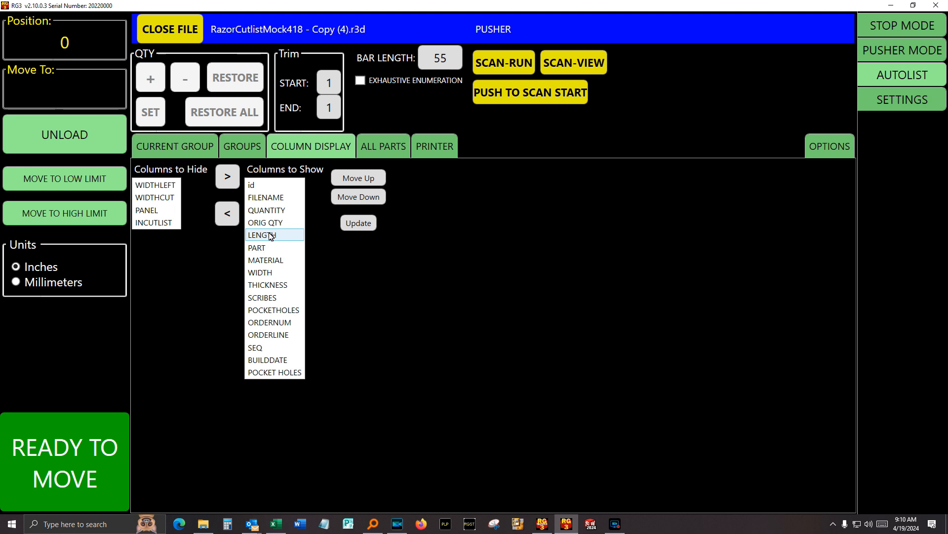
left_click(254, 185)
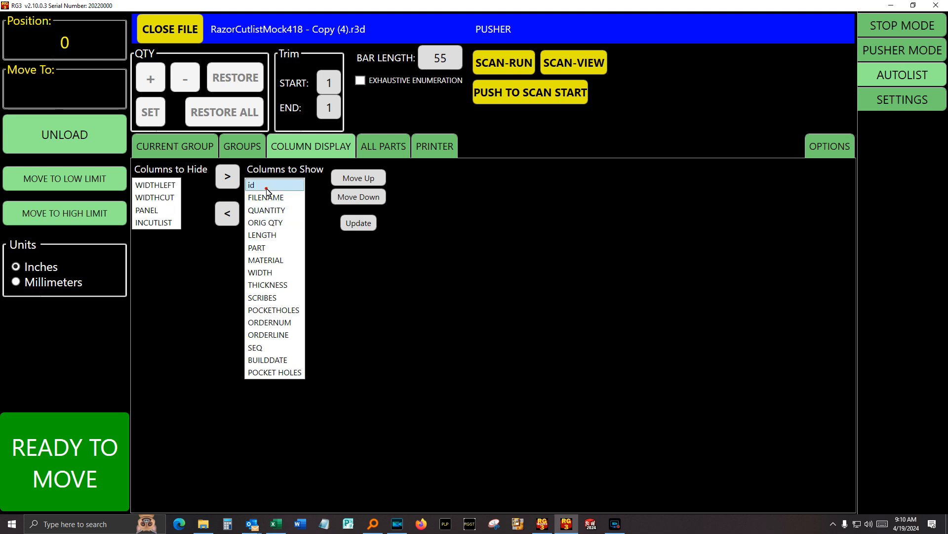
left_click(231, 218)
left_click(260, 186)
left_click(231, 214)
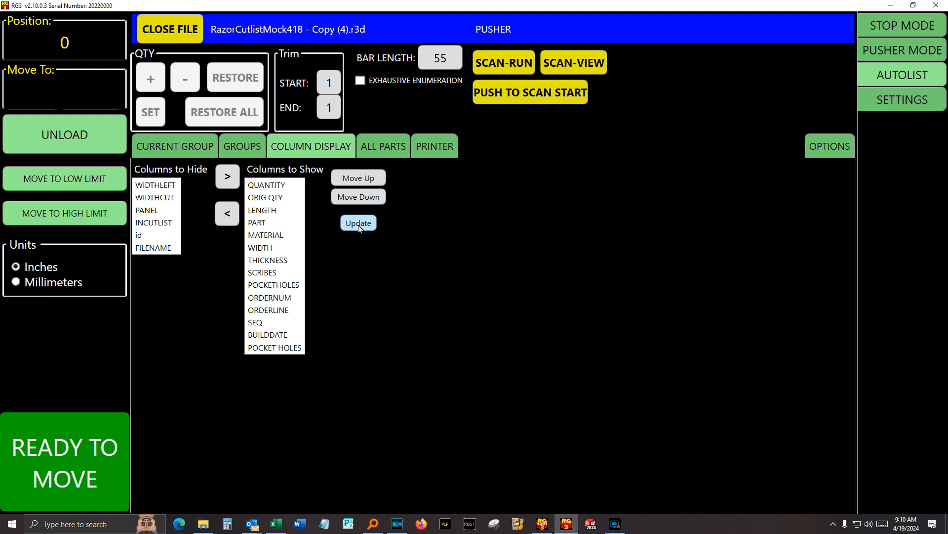
- Move QUANTITY down one place and back up in the shown columns, and update the column display
left_click(269, 185)
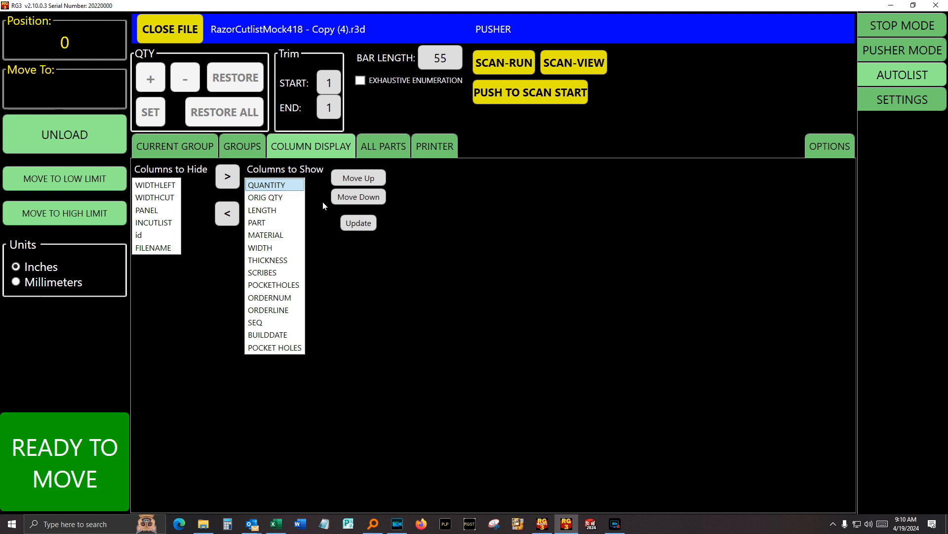
left_click(347, 200)
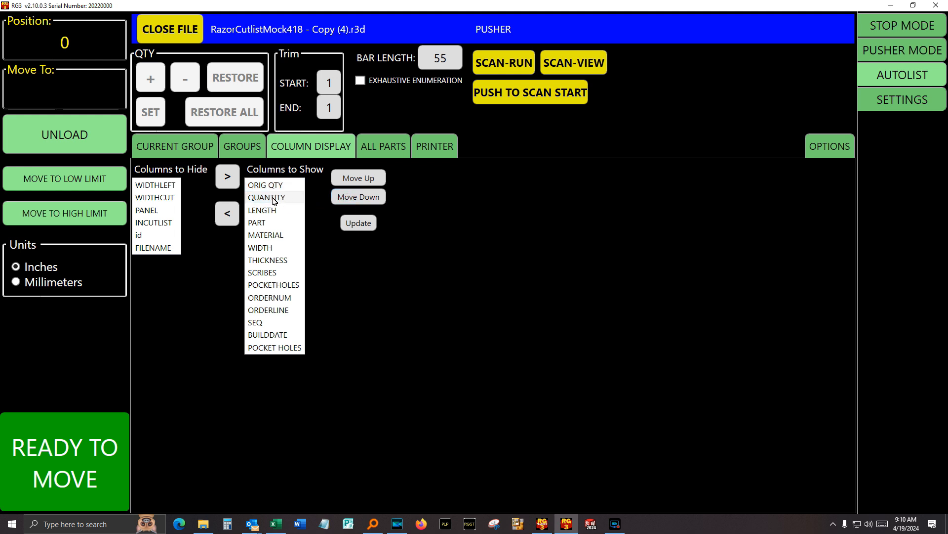
left_click(365, 177)
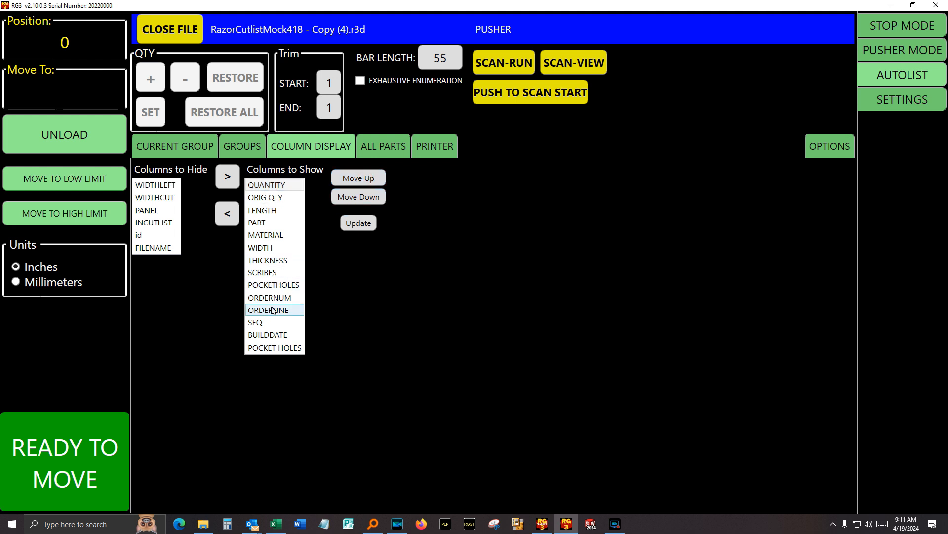
left_click(364, 221)
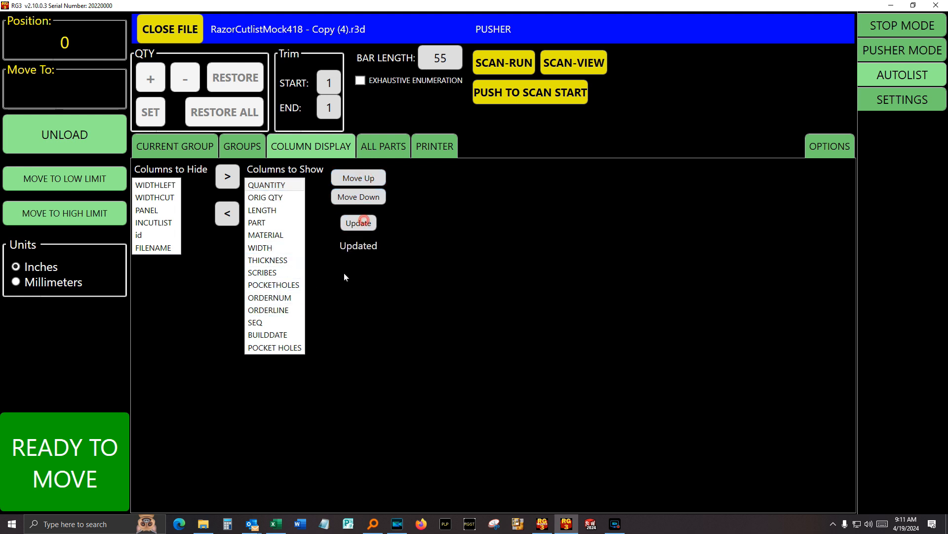
- Examine the current group's parts across all displayed columns, from QUANTITY through to Done
left_click(180, 145)
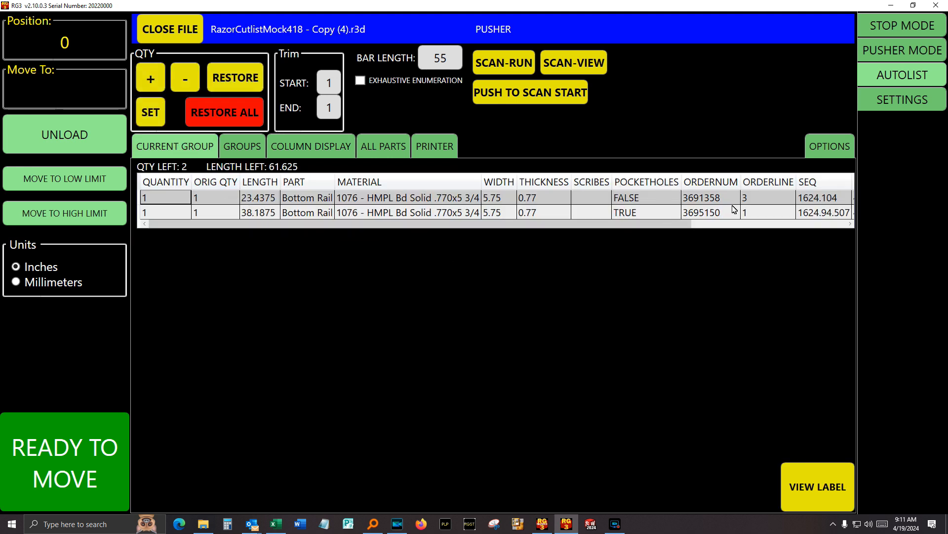
left_click_drag(548, 224, 758, 214)
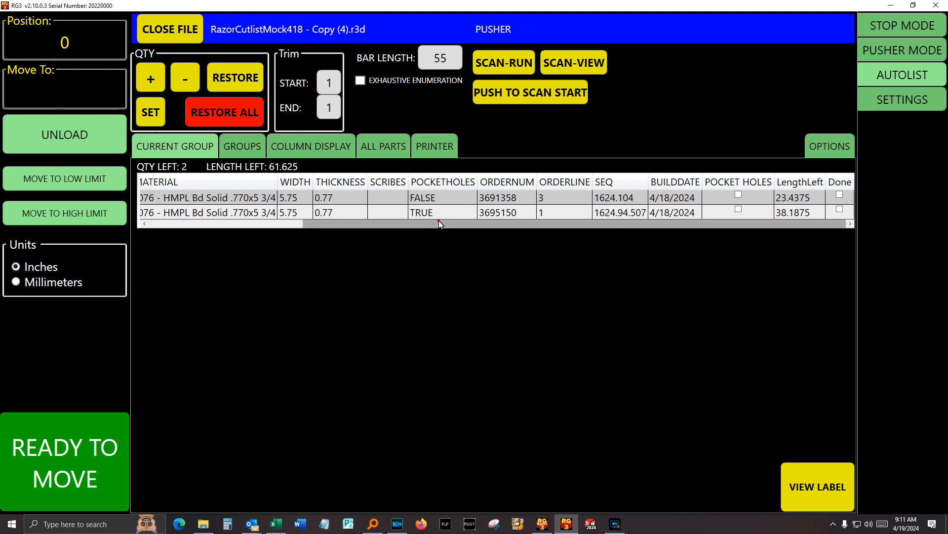
left_click_drag(439, 221, 434, 220)
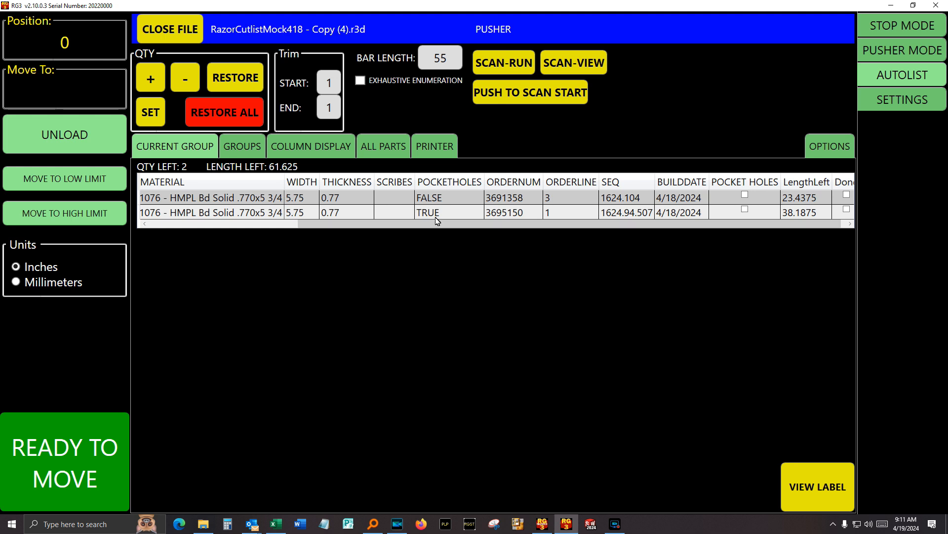
left_click_drag(435, 223, 475, 223)
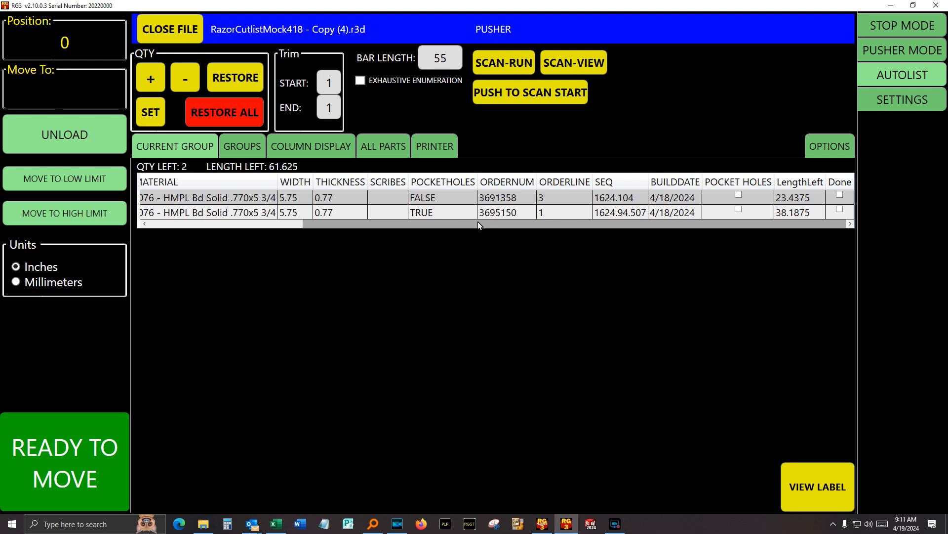
left_click_drag(476, 221, 347, 215)
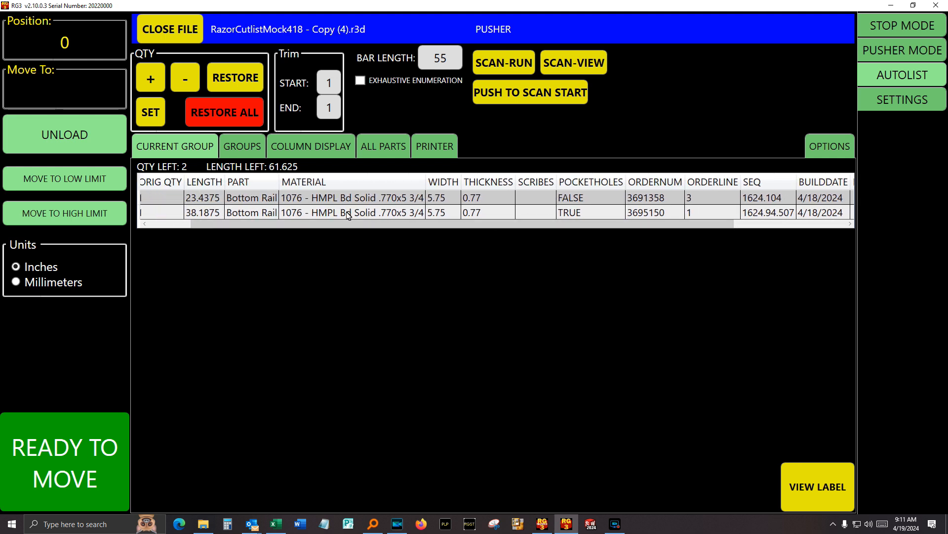
- Look through the list of all parts and the label printer settings
left_click(376, 148)
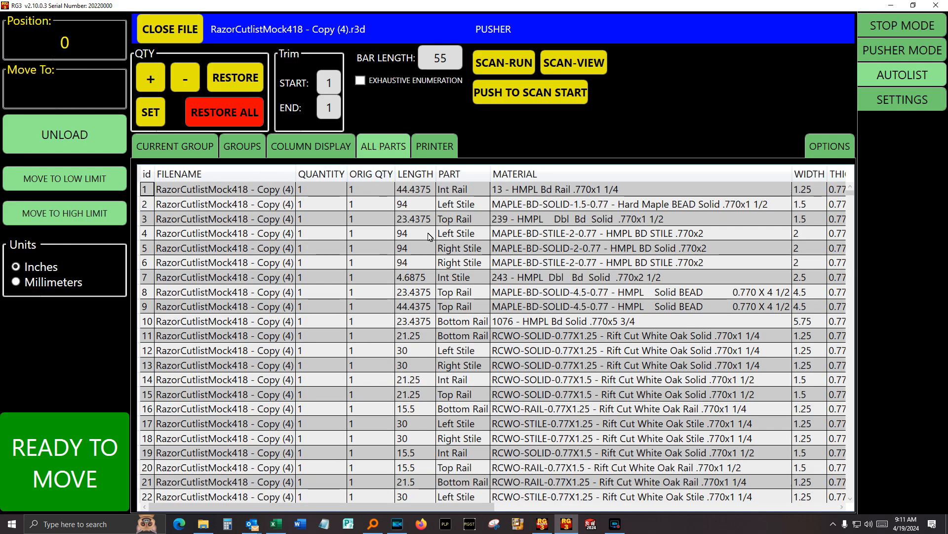
scroll(483, 278, "down", 12)
scroll(484, 277, "up", 16)
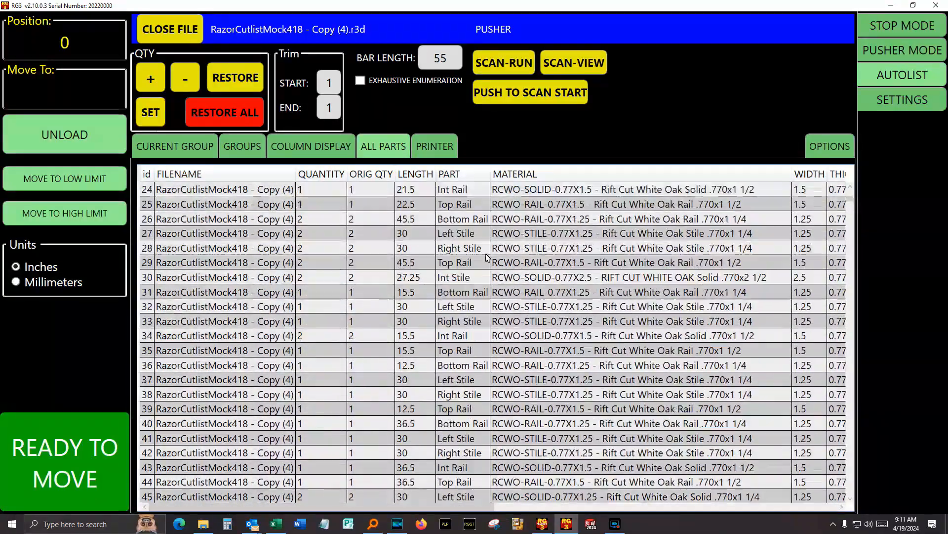
left_click(434, 147)
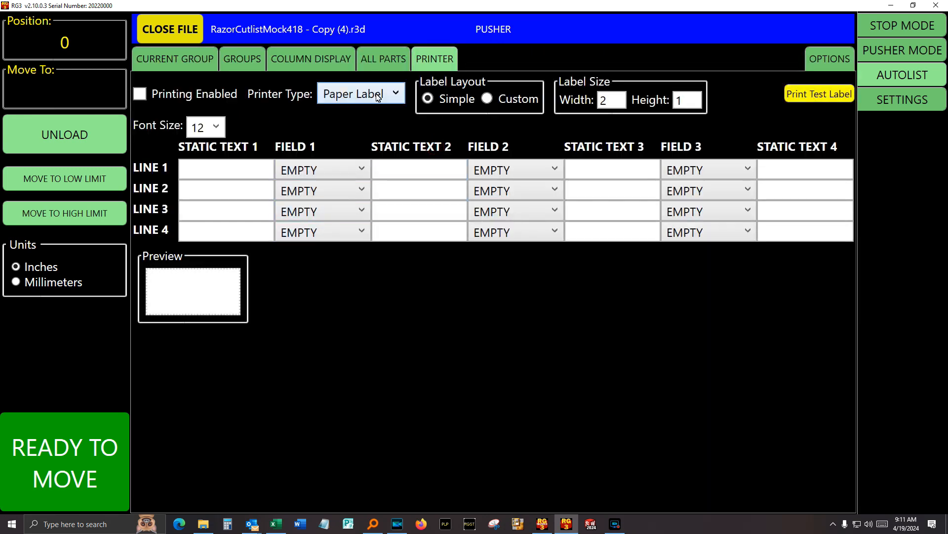
left_click(387, 59)
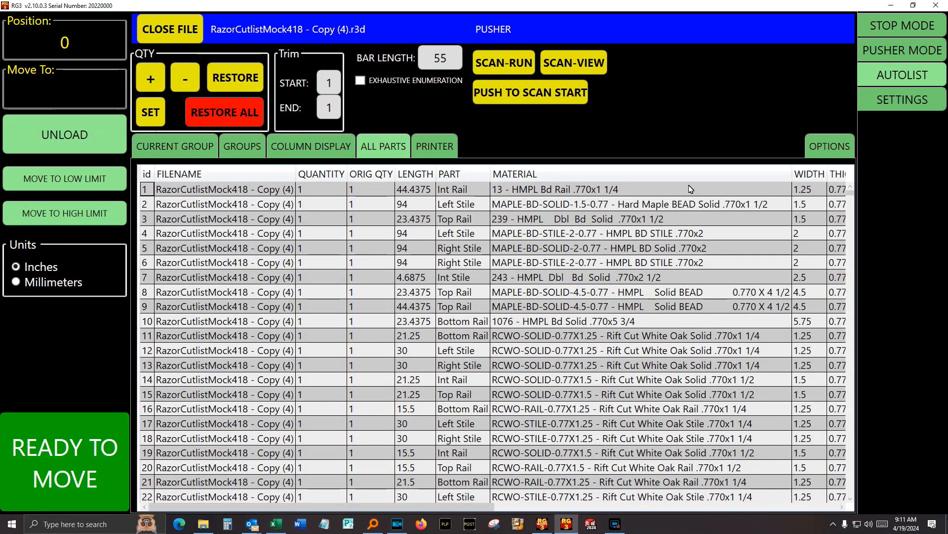
- Toggle the AutoRun option CPO - Go to Low Limit on Group Done and the RazorOptimal pocket hole drill position warning
left_click(818, 147)
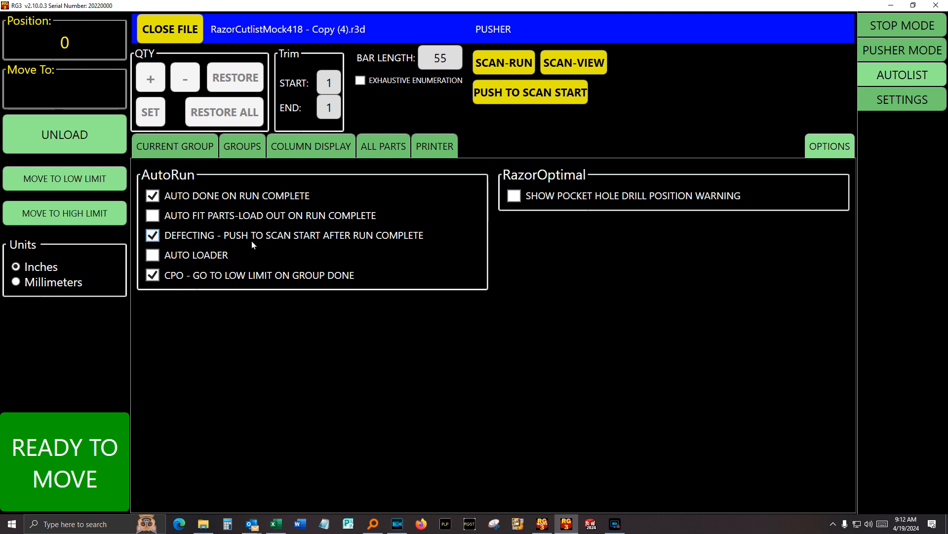
left_click(151, 274)
left_click(514, 196)
- Adjust the quantity of the 23.4375 Bottom Rail in the current group up and down, ending at 3
left_click(186, 150)
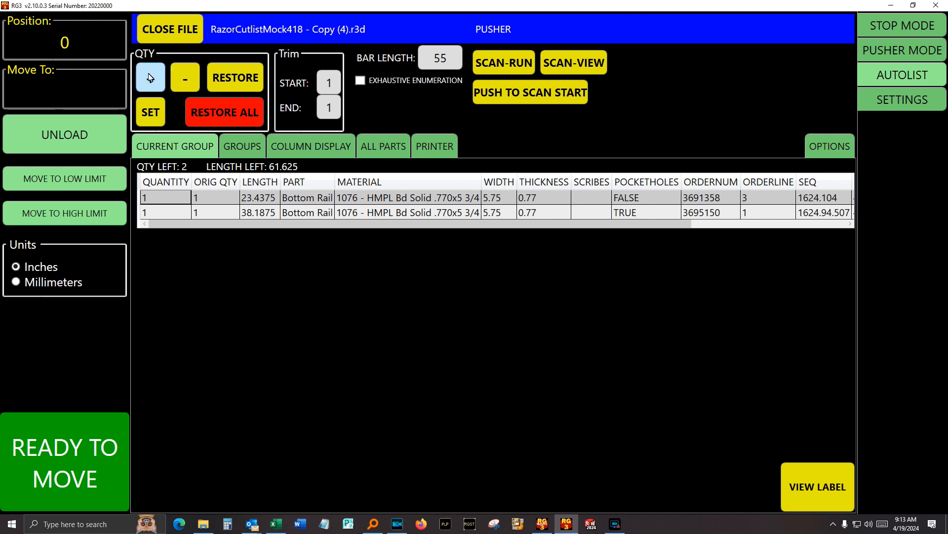
left_click(312, 199)
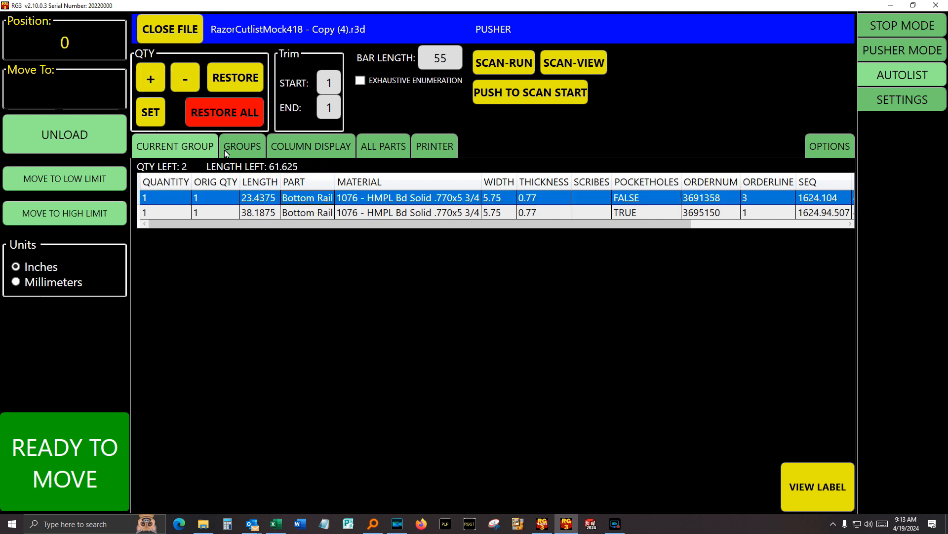
left_click(159, 82)
left_click(159, 82)
left_click(191, 86)
left_click(192, 86)
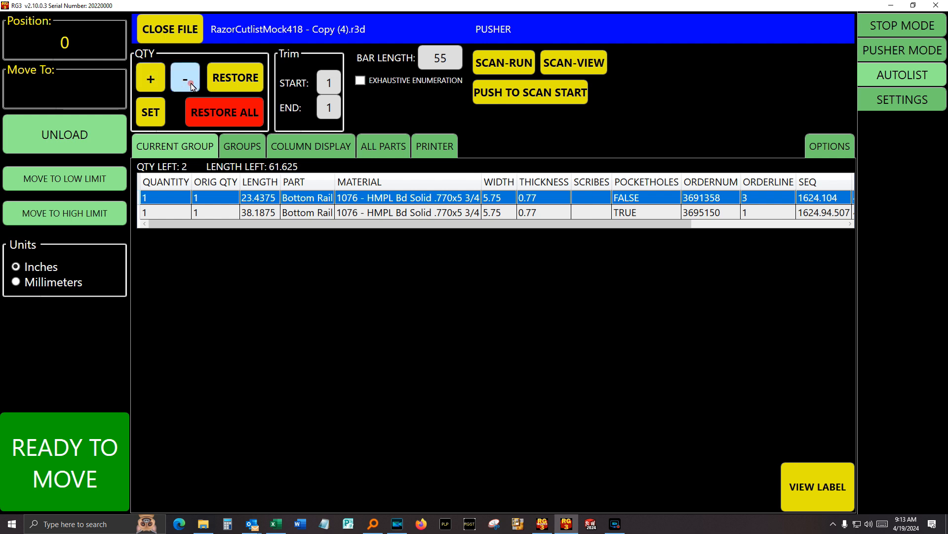
left_click(157, 82)
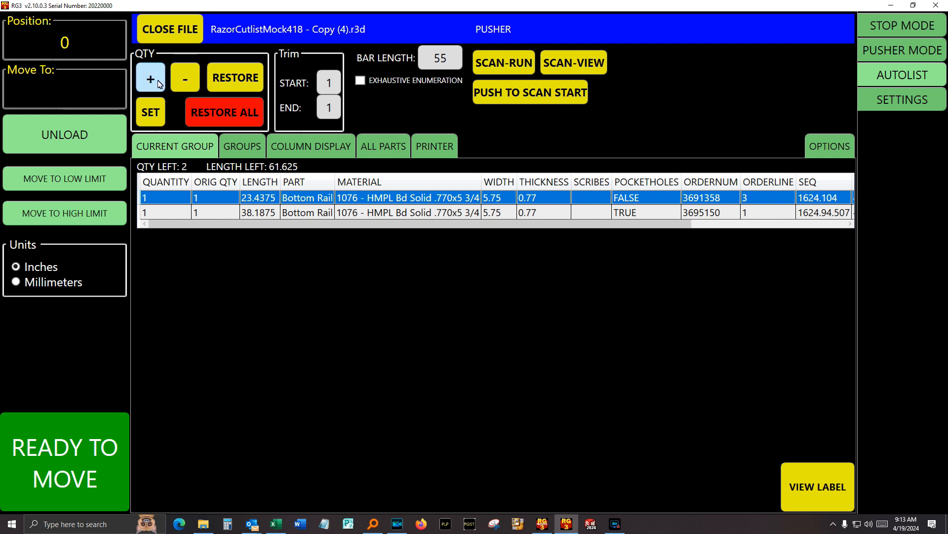
left_click(157, 82)
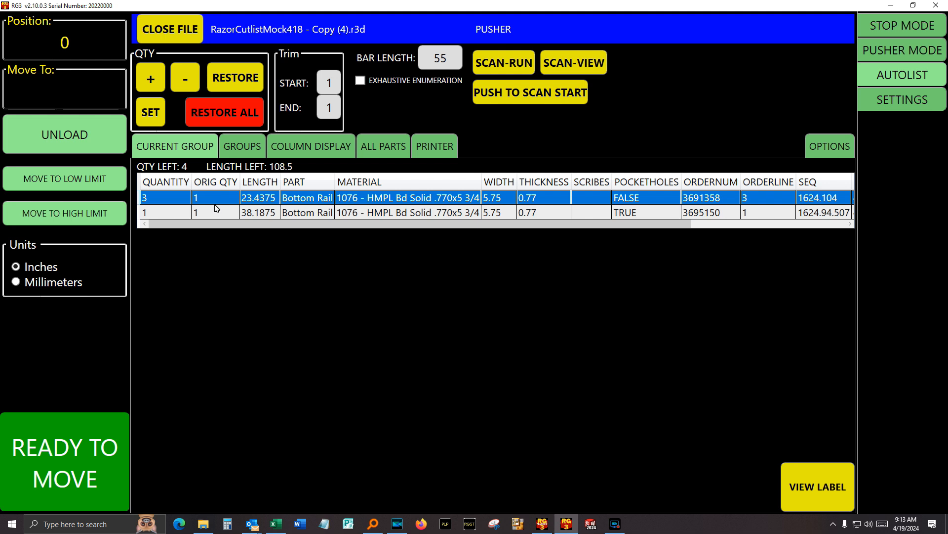
- Restore the Bottom Rail's original quantity and switch Exhaustive Enumeration on and back off
left_click(235, 80)
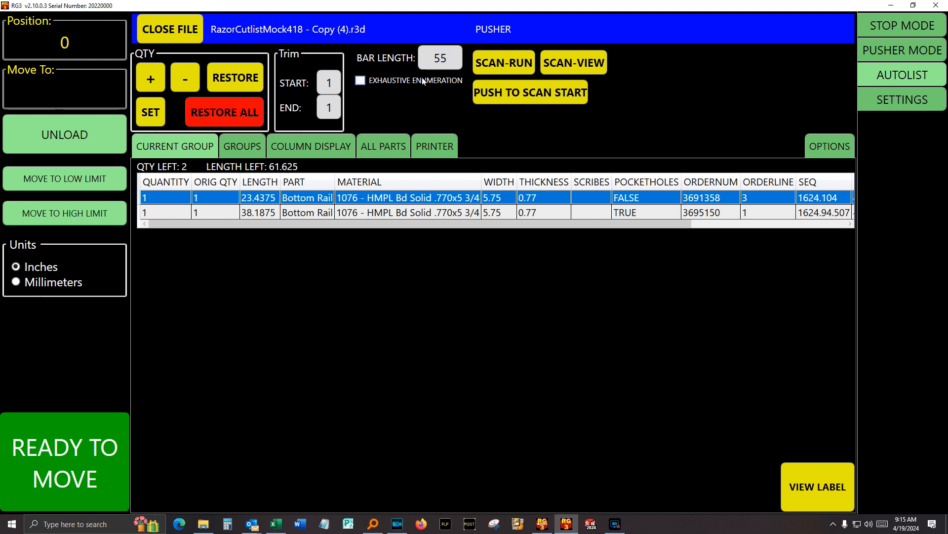
left_click(361, 81)
left_click(361, 81)
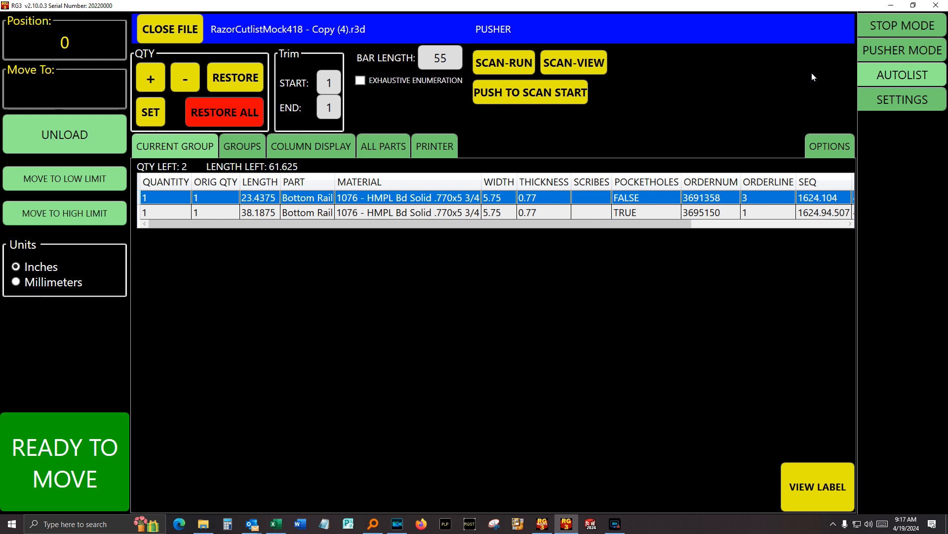
- Start a new cutlist in Pusher Mode and add four parts, each with length 12 and quantity 5
left_click(888, 52)
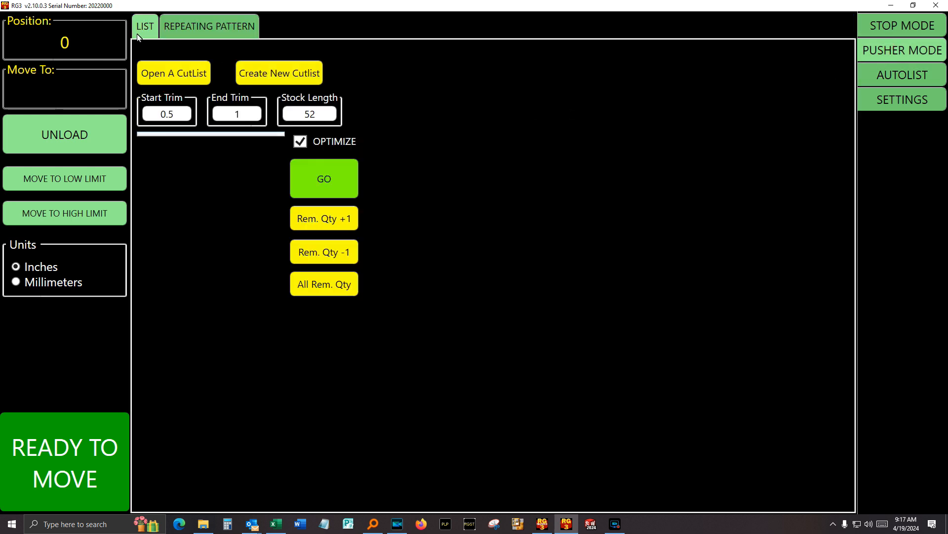
left_click(285, 78)
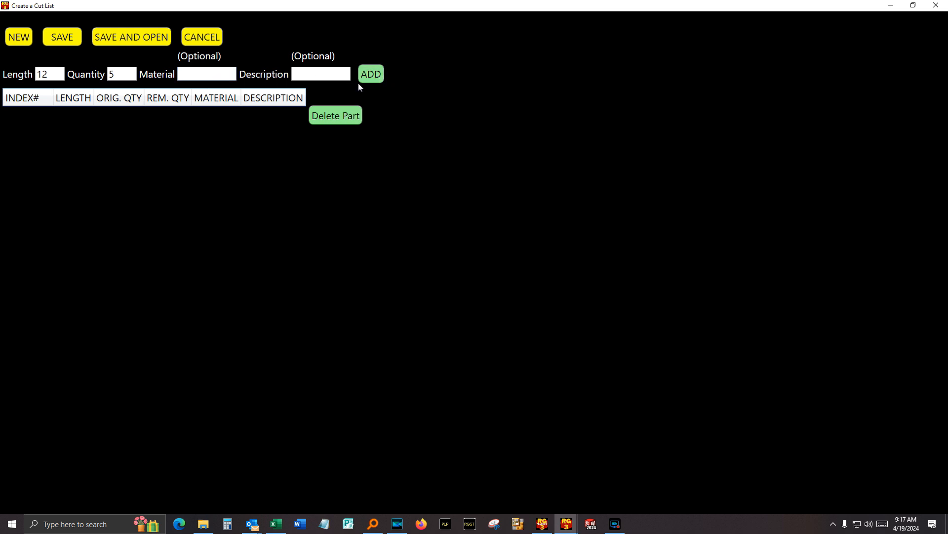
left_click(374, 75)
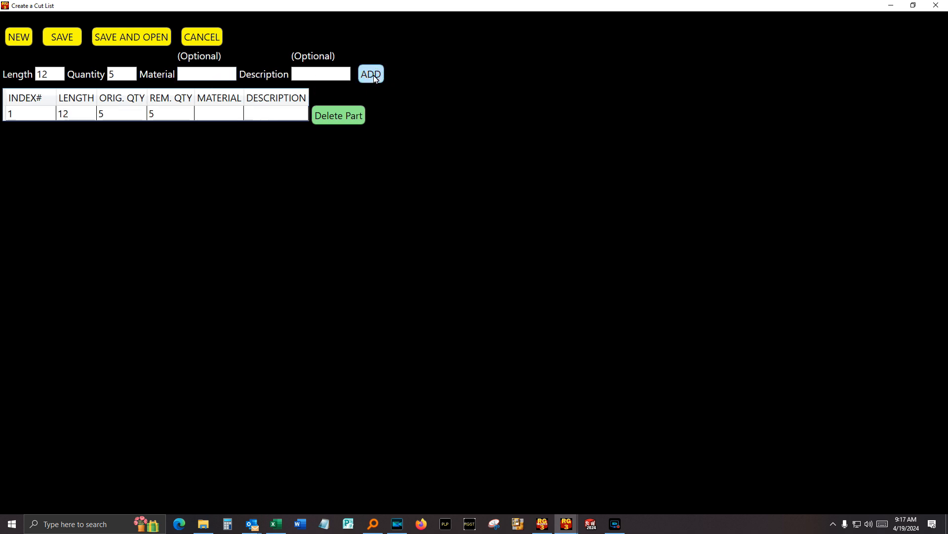
left_click(373, 75)
left_click(374, 75)
left_click(374, 75)
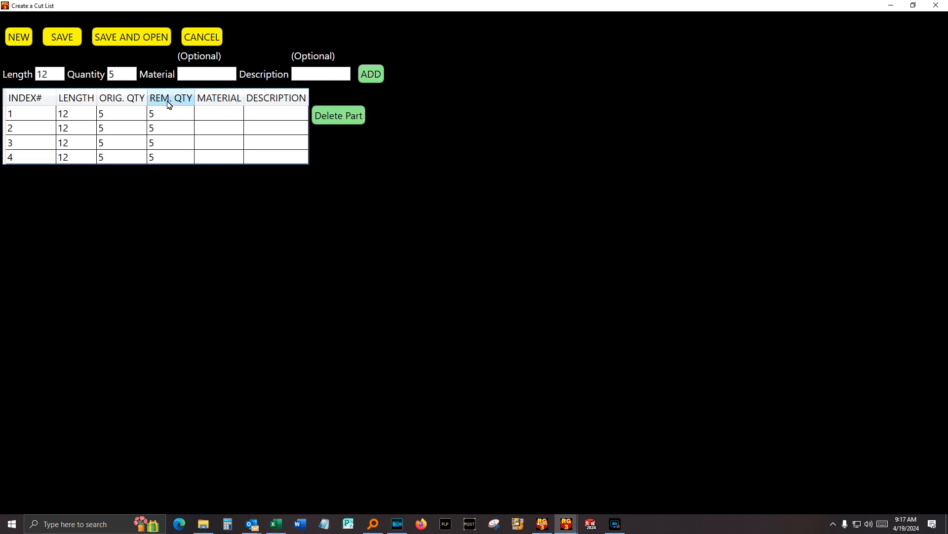
- Save the new cutlist as test3 in C:\Cutlists Created Manually for AutoList and leave the cutlist creator
left_click(65, 40)
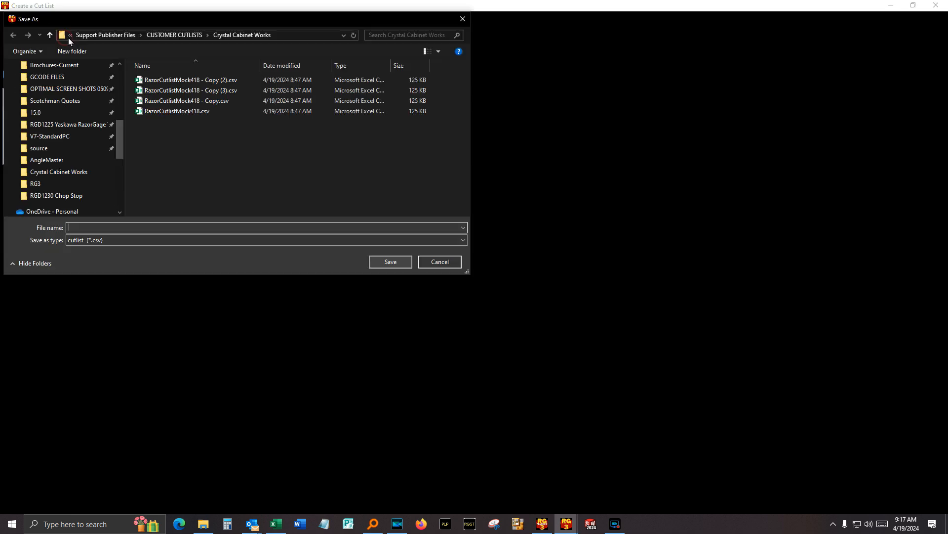
left_click(70, 164)
scroll(197, 168, "down", 5)
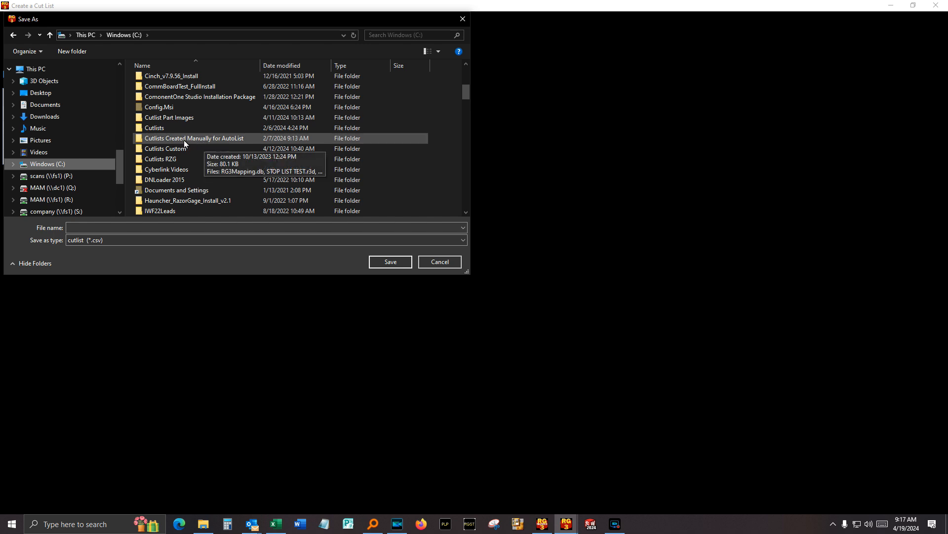
double_click(215, 141)
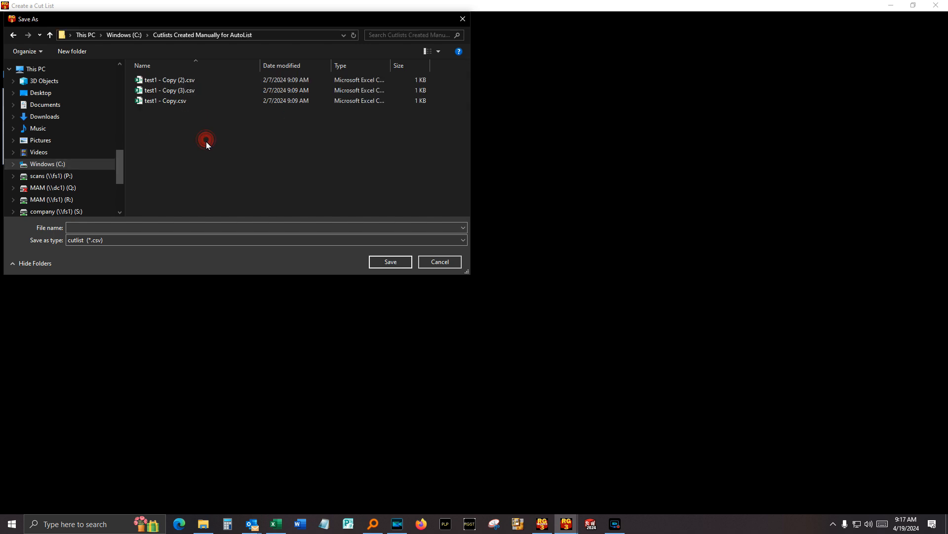
left_click(234, 230)
type("test3")
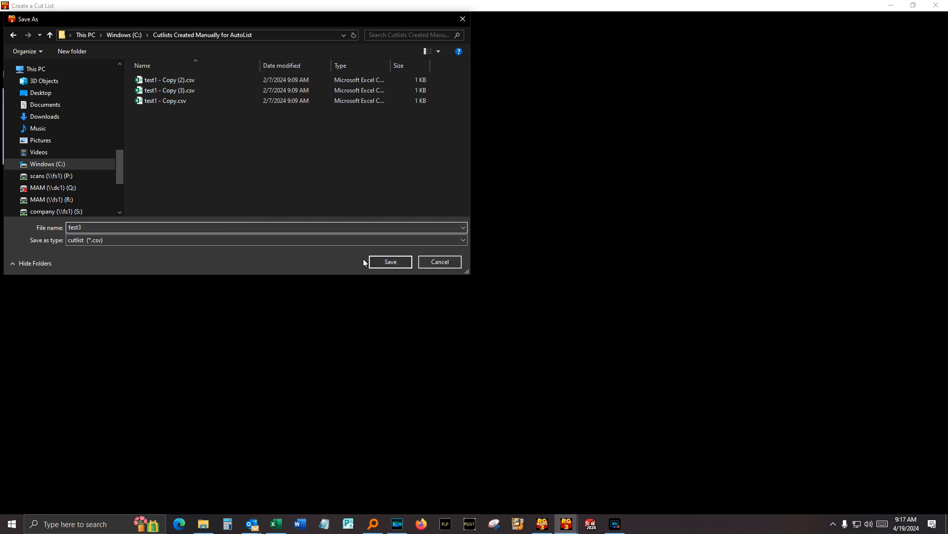
left_click(391, 261)
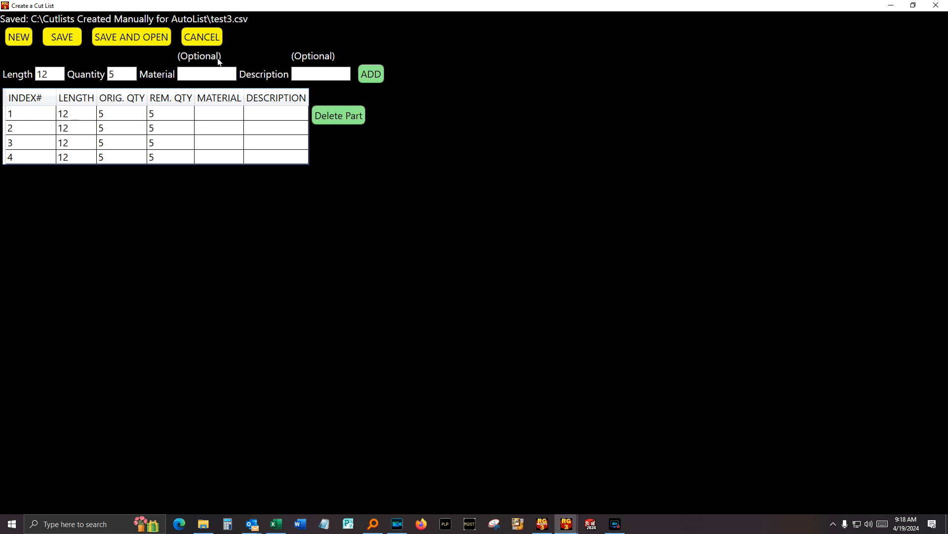
left_click(205, 39)
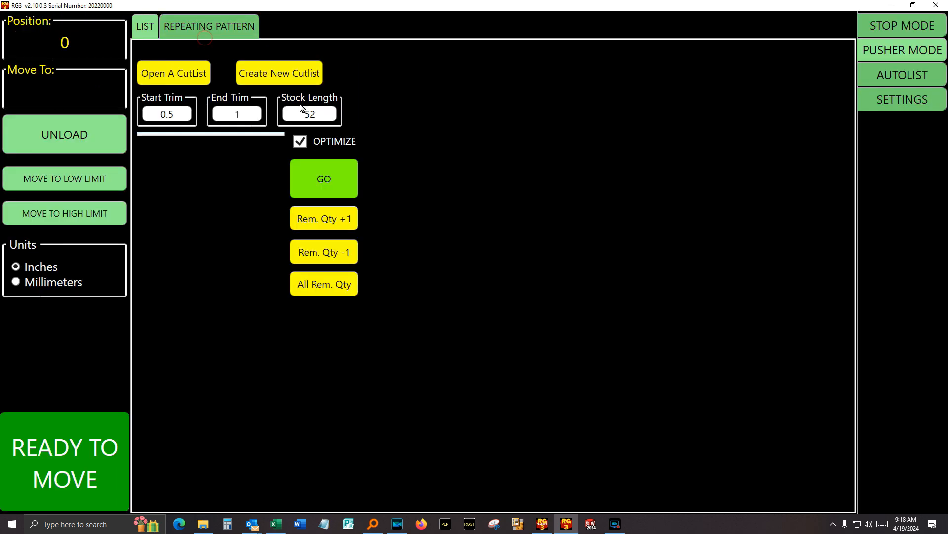
- In AutoList, close the current RazorCutlistMock418 file and open test3.csv from the Cutlists Created Manually for AutoList folder
left_click(894, 82)
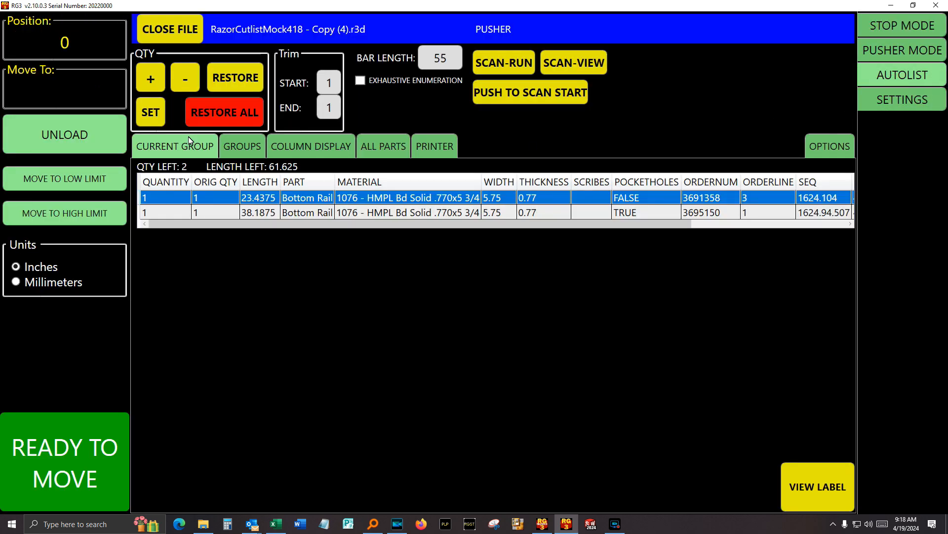
left_click(200, 106)
left_click(182, 30)
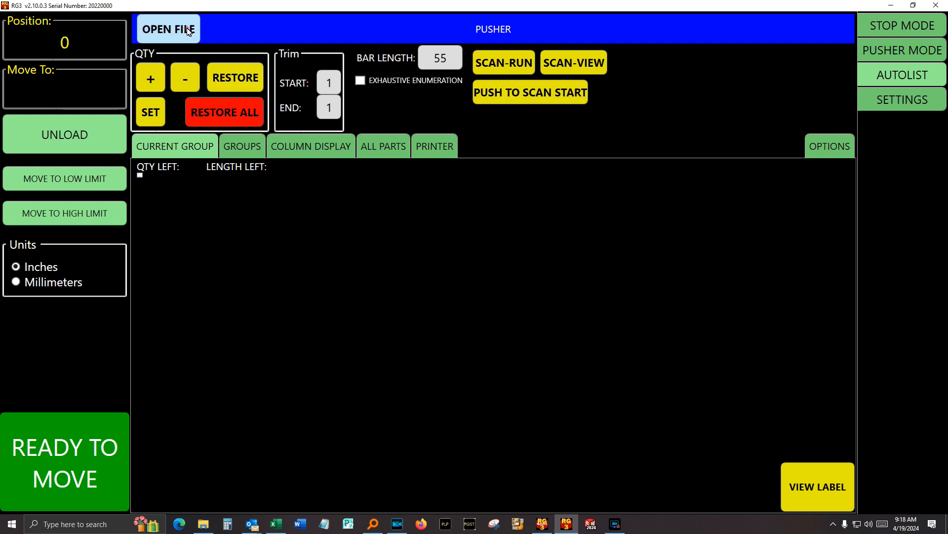
left_click(182, 32)
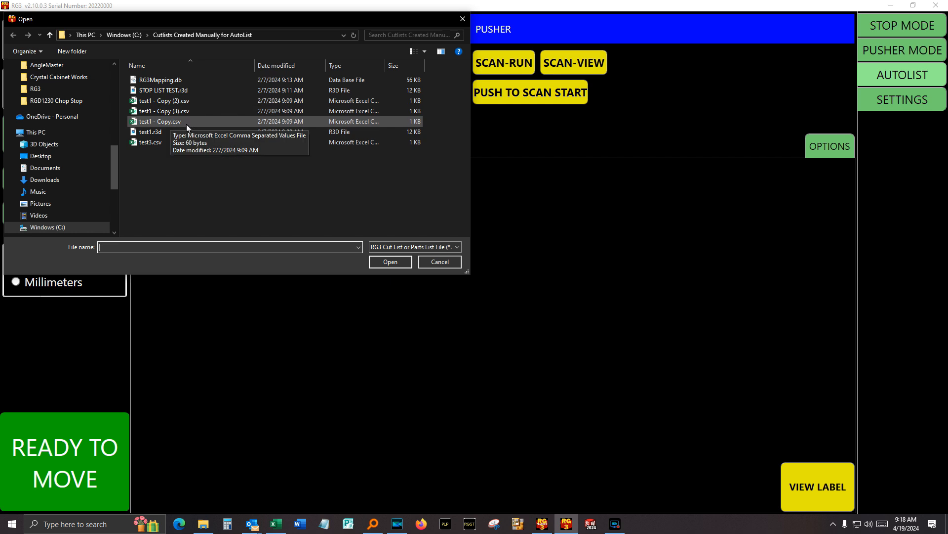
left_click(153, 143)
left_click(389, 266)
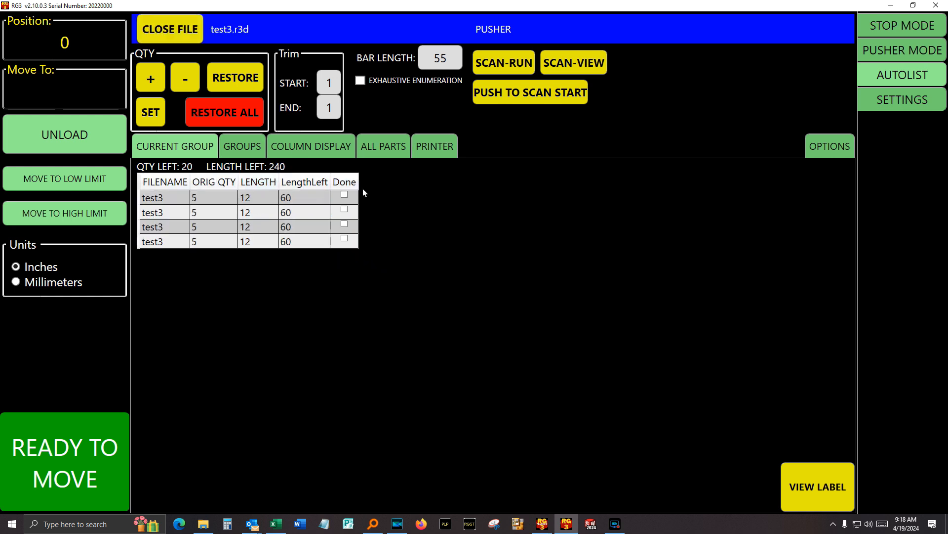
- Close test3 and reopen RazorCutlistMock418 - Copy (4).r3d from the Crystal Cabinet Works folder
left_click(166, 31)
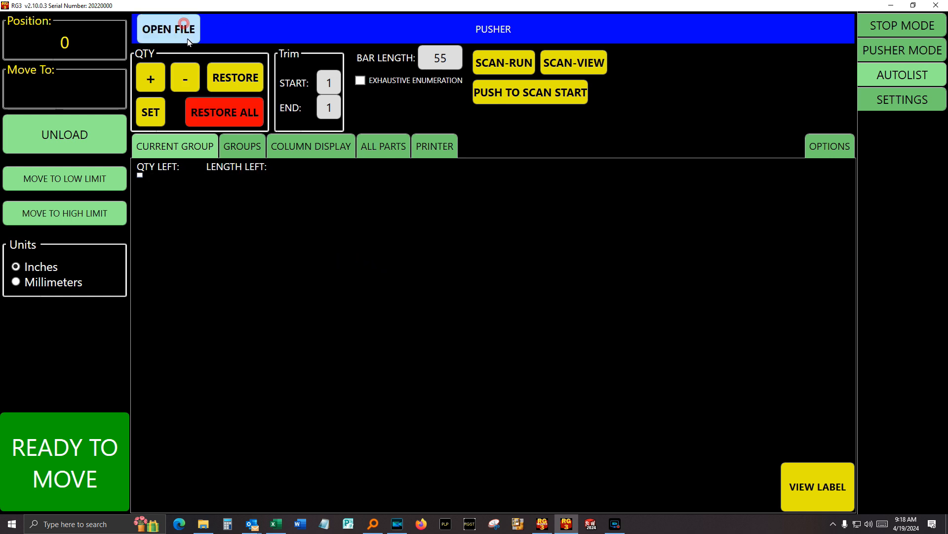
left_click(166, 32)
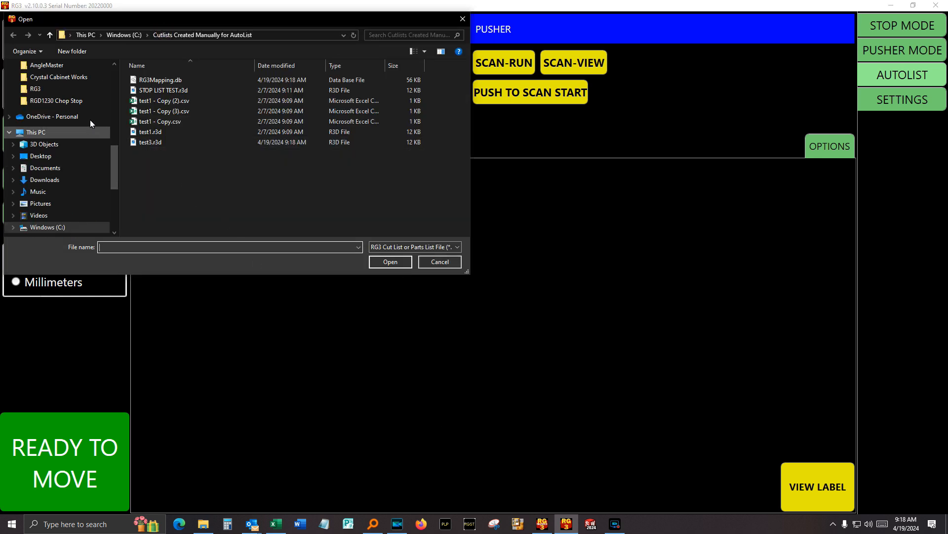
left_click(58, 76)
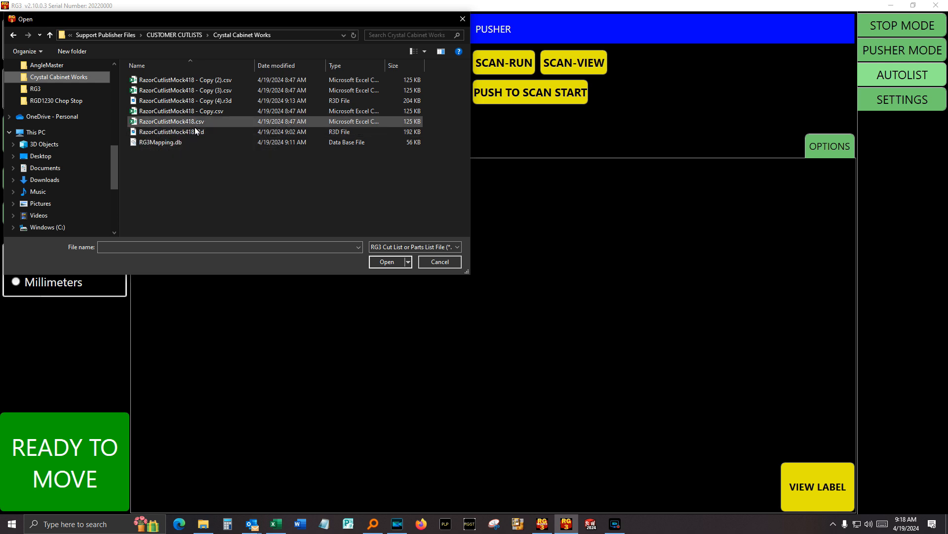
left_click(208, 101)
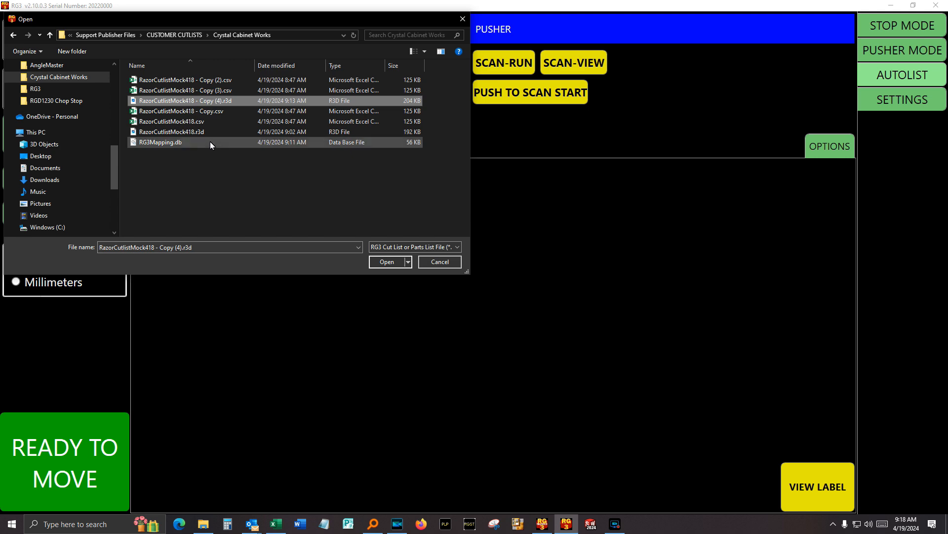
left_click(379, 265)
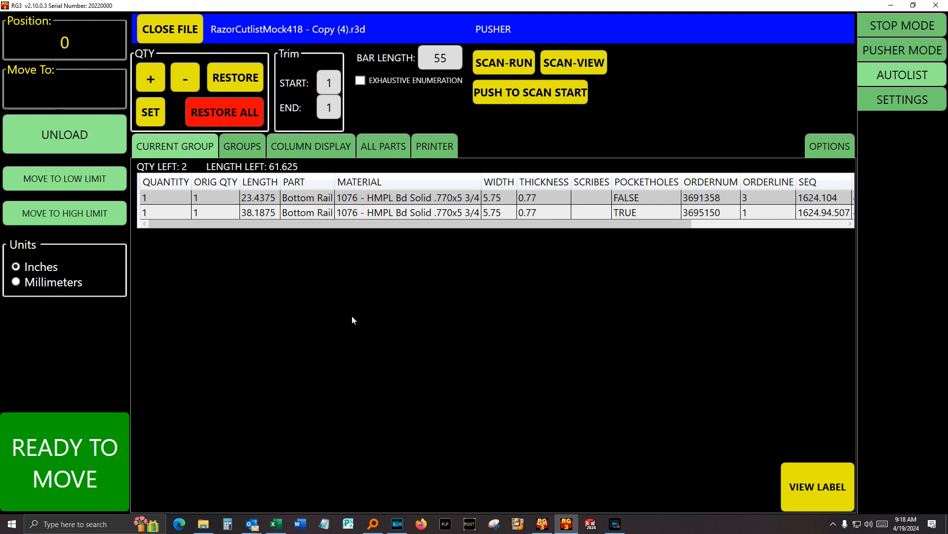